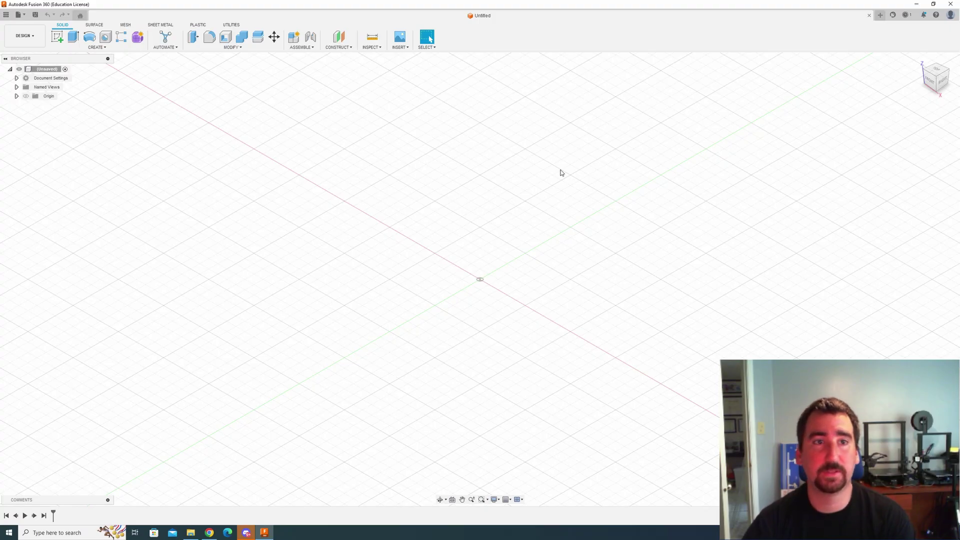
Start a Thread feature, set the ISO Metric size to 48.0 mm, and keep Designation on Auto
click(92, 47)
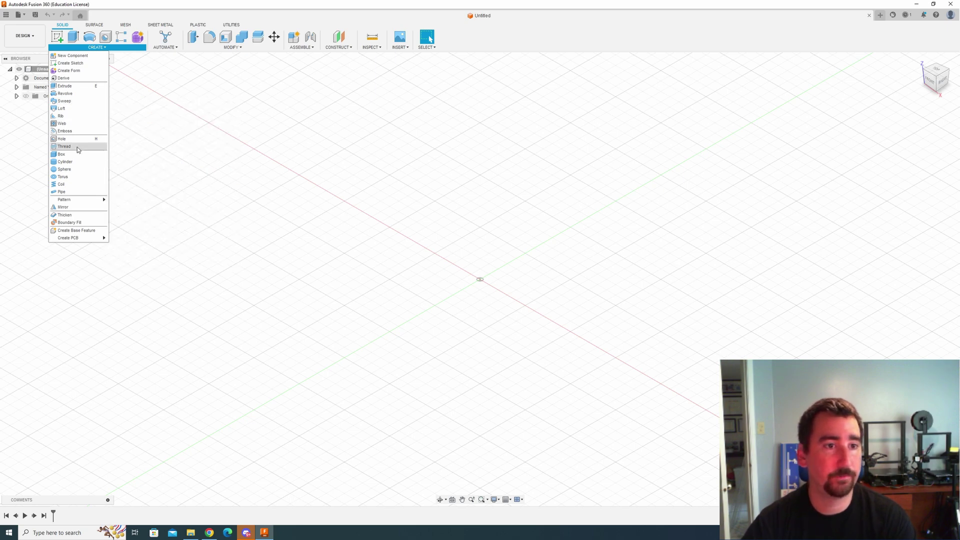
key(Escape)
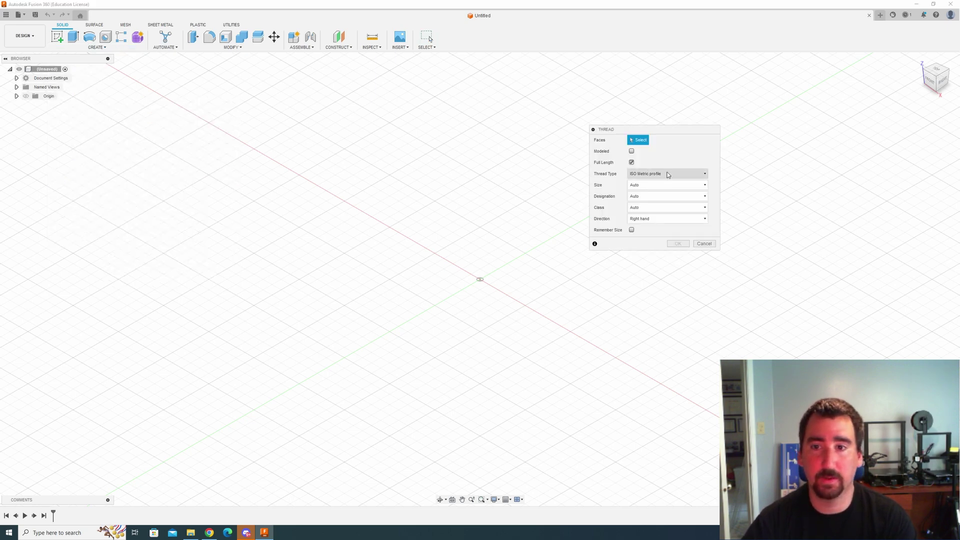
click(656, 186)
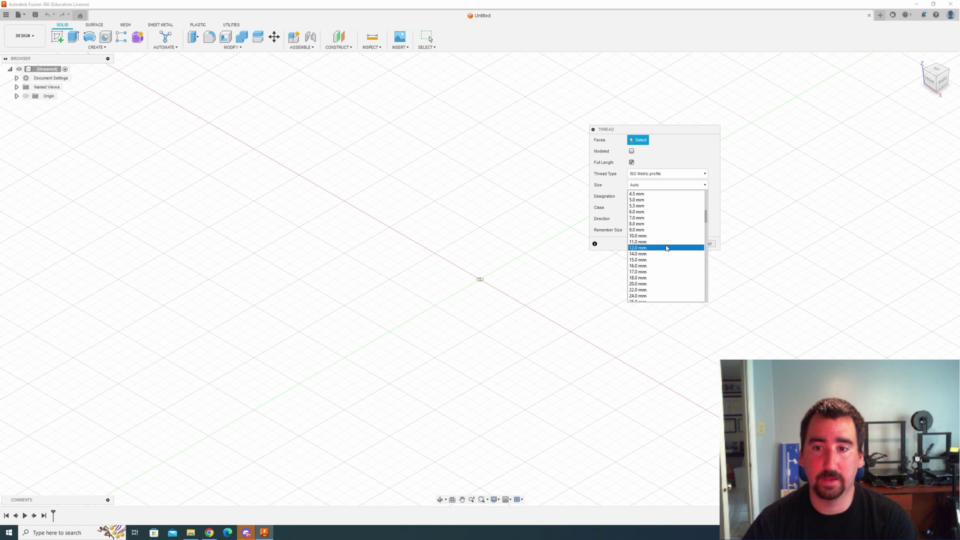
scroll(668, 249, down, 10)
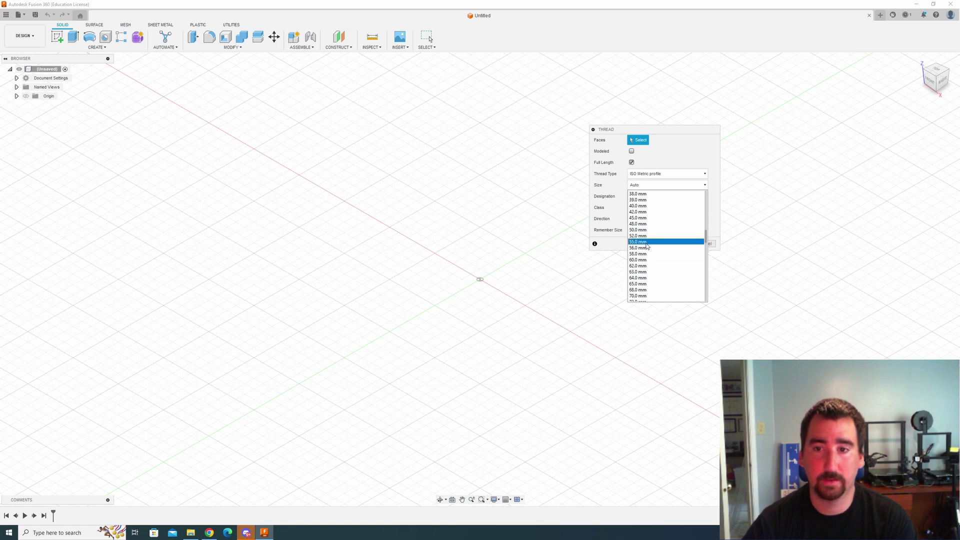
scroll(645, 231, up, 3)
click(643, 225)
click(656, 198)
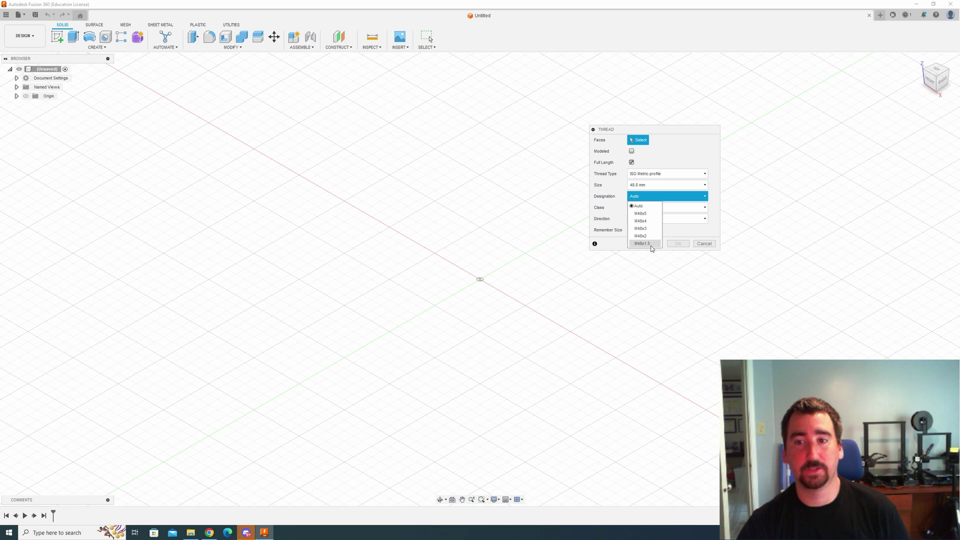
click(669, 196)
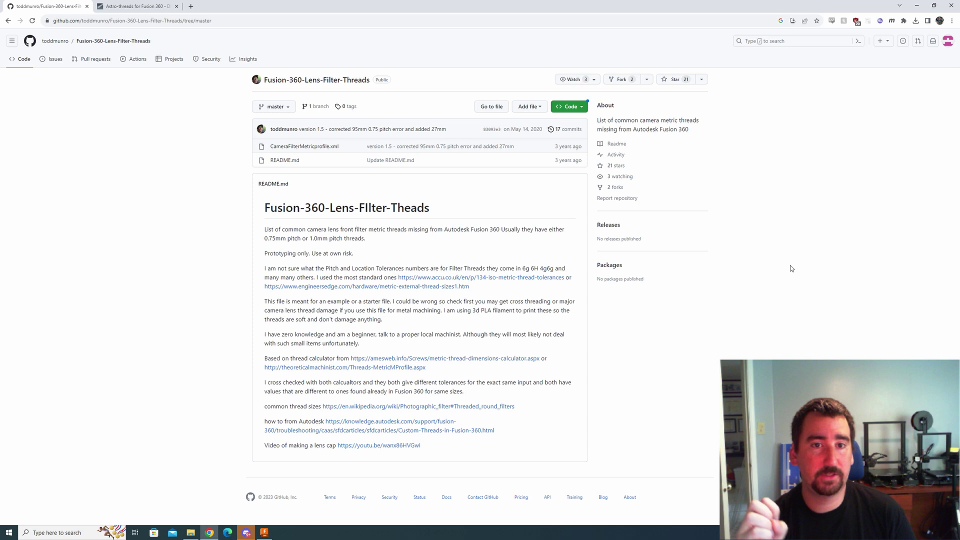
click(303, 146)
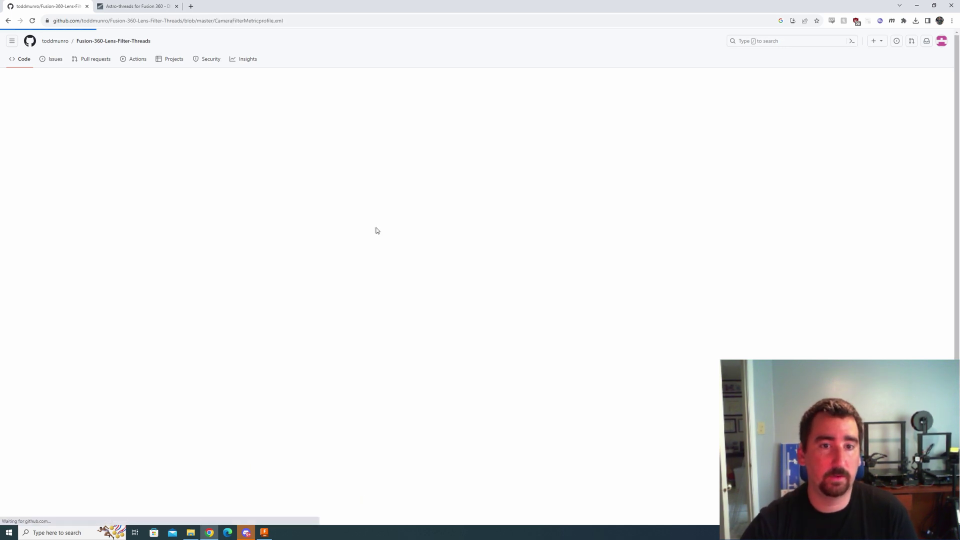
scroll(343, 188, down, 3)
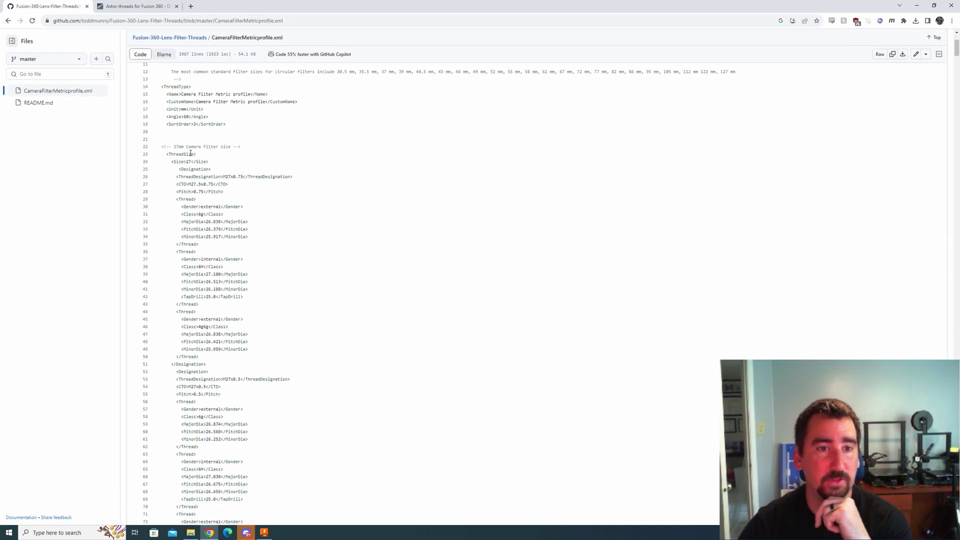
drag(161, 146, 399, 440)
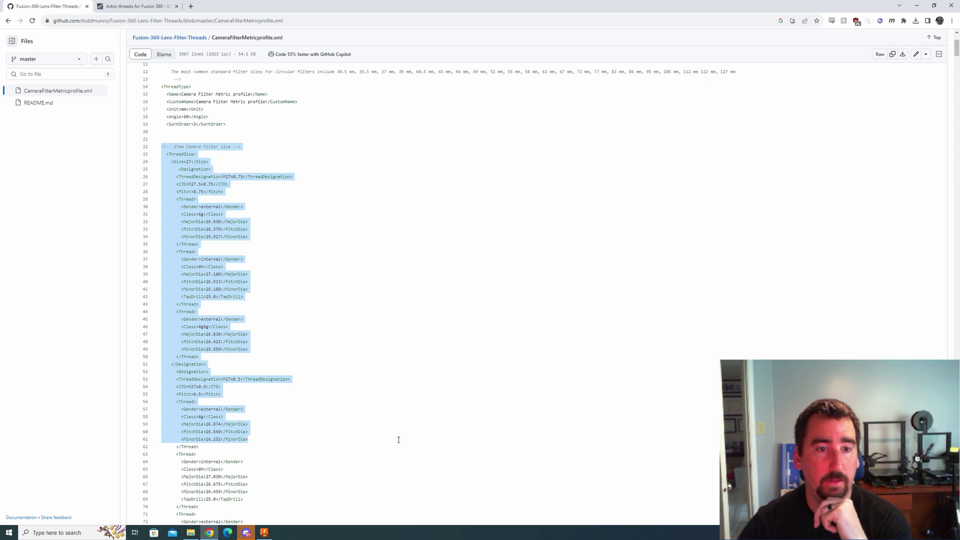
click(326, 302)
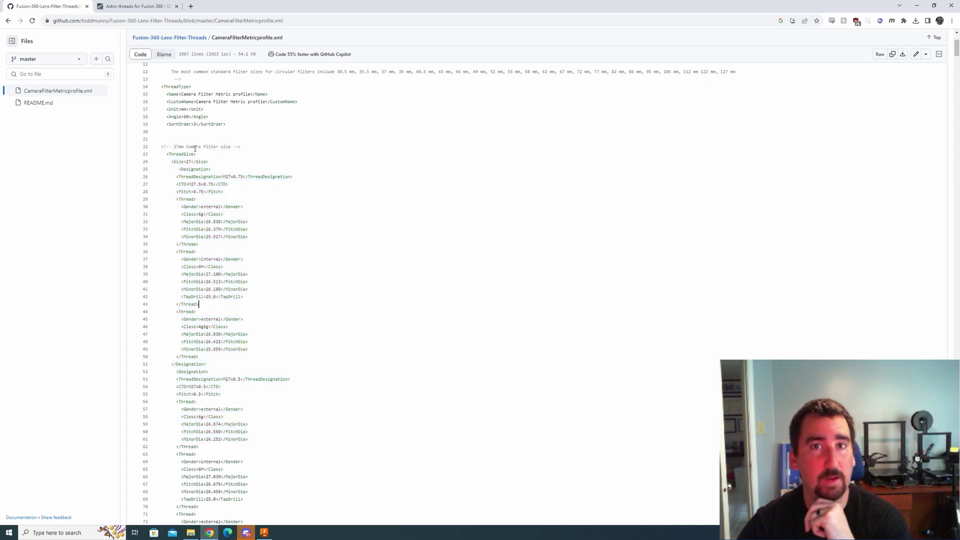
scroll(205, 186, down, 10)
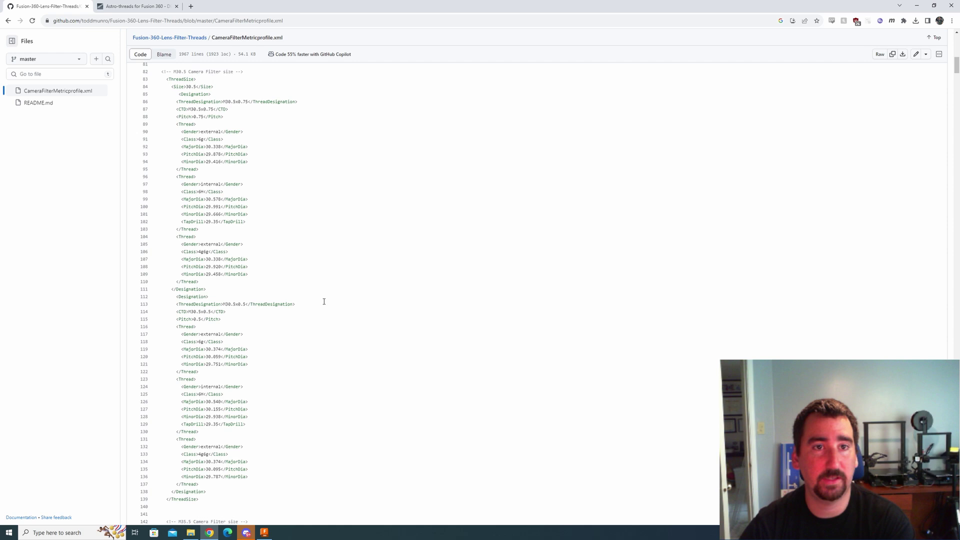
click(8, 20)
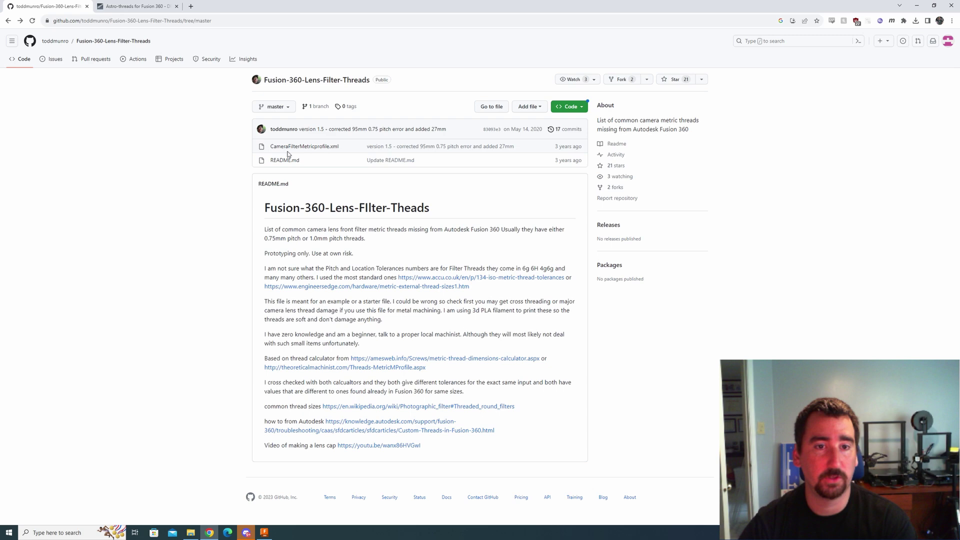
Read through the Astro-threads forum post down to the AstroISOmetric.xml attachment, then return to GitHub
click(136, 6)
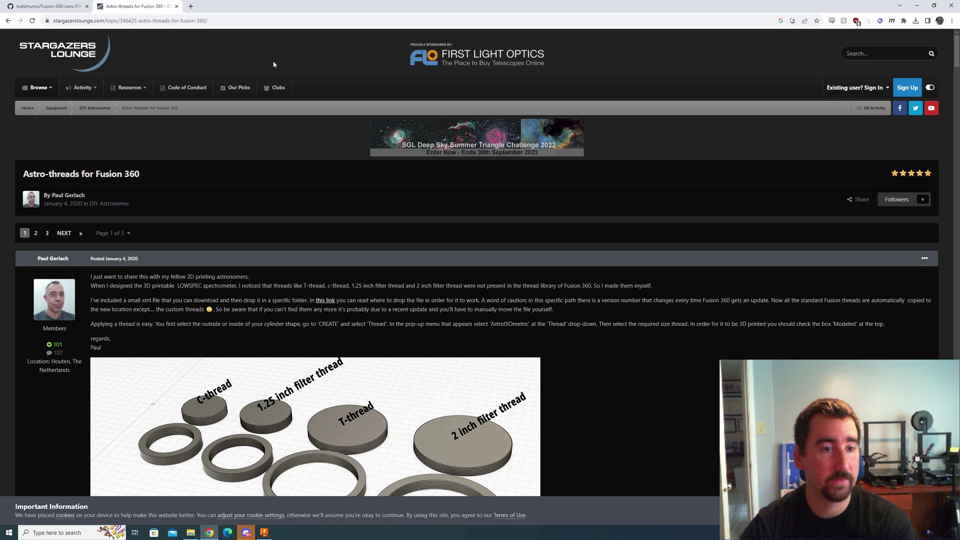
scroll(273, 64, down, 2)
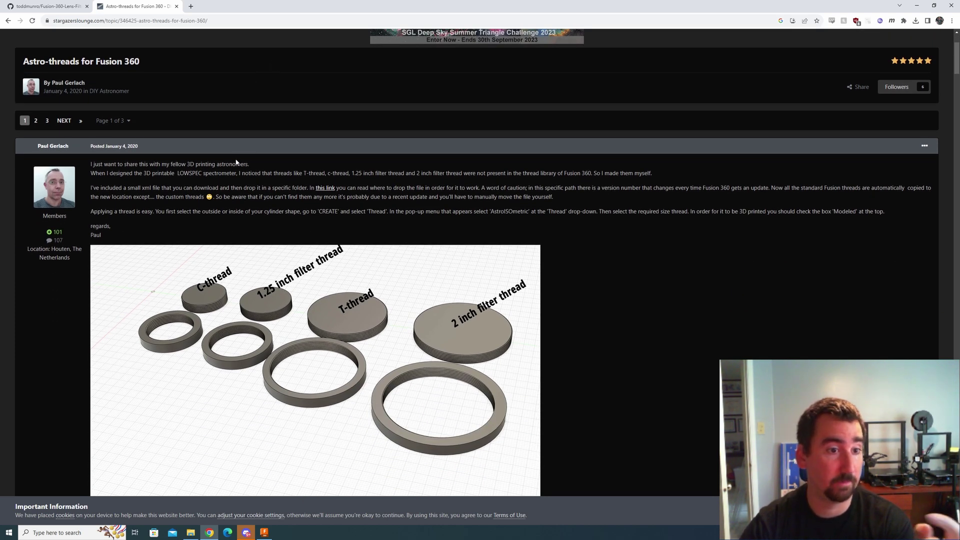
scroll(138, 178, down, 2)
scroll(139, 179, down, 2)
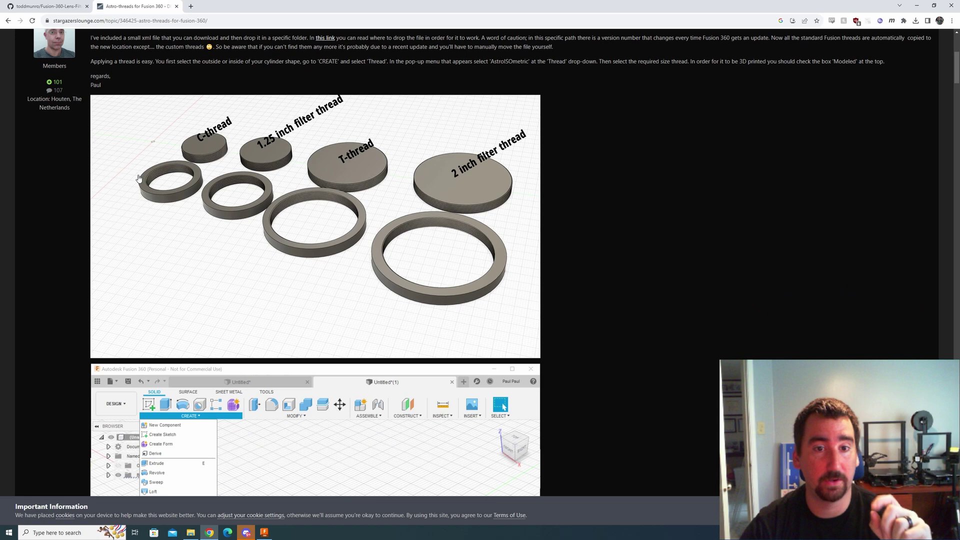
scroll(142, 170, up, 2)
scroll(145, 164, down, 2)
scroll(145, 164, down, 20)
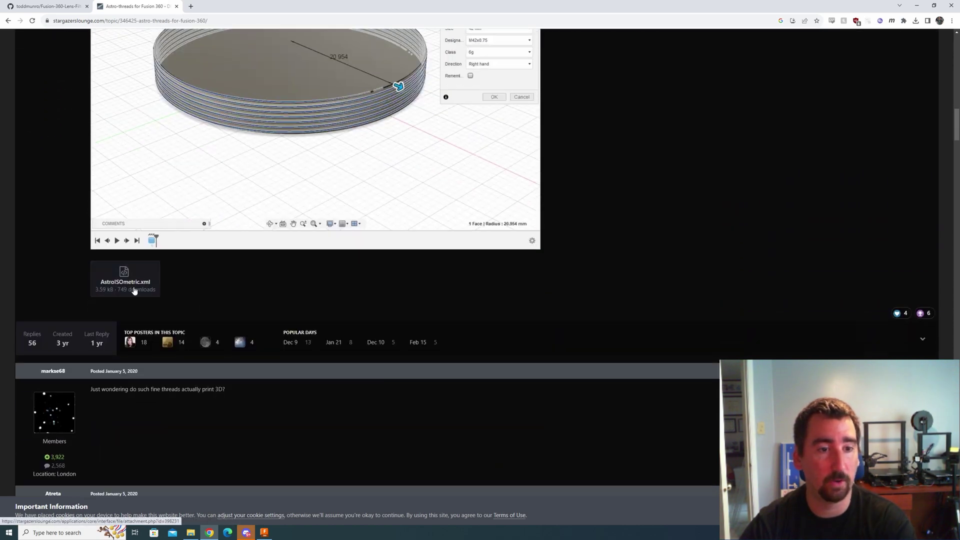
scroll(151, 292, up, 1)
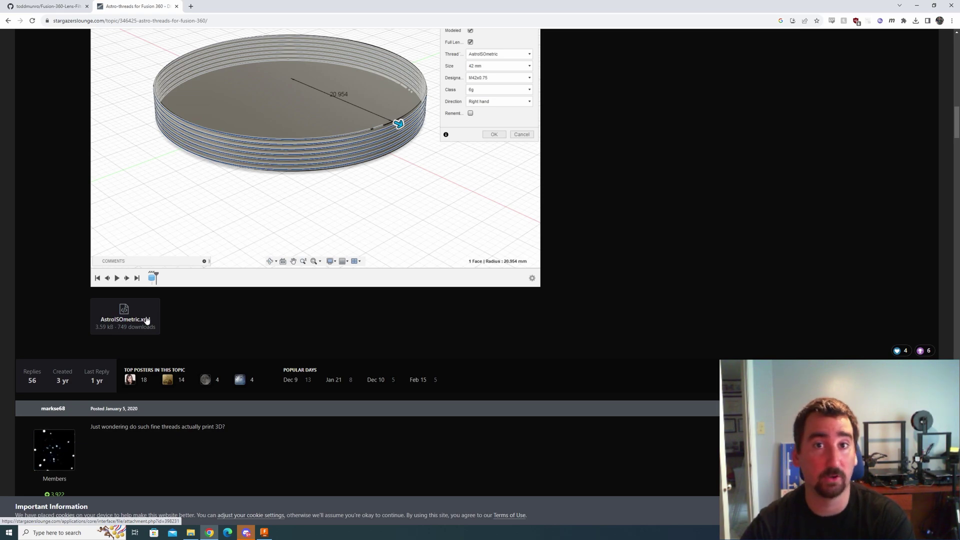
scroll(150, 319, up, 5)
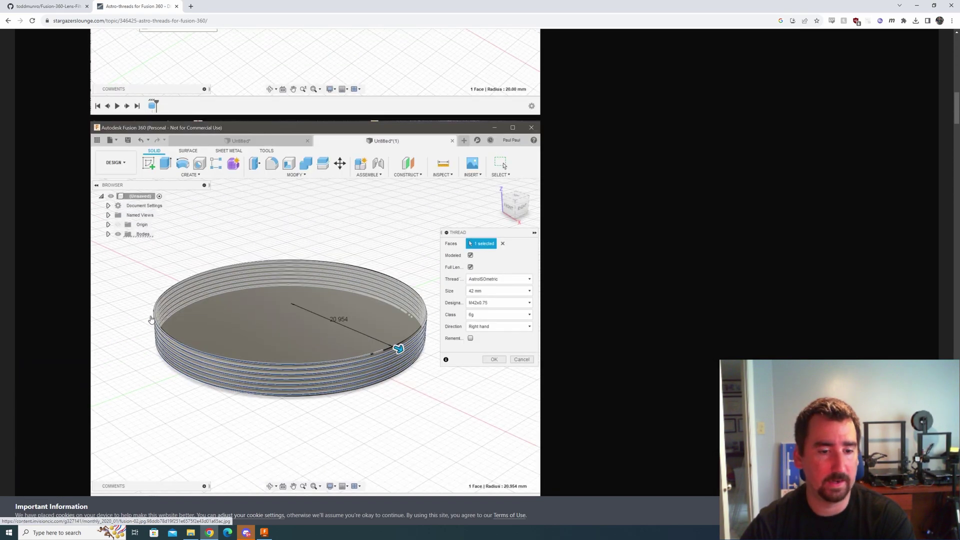
scroll(153, 318, up, 10)
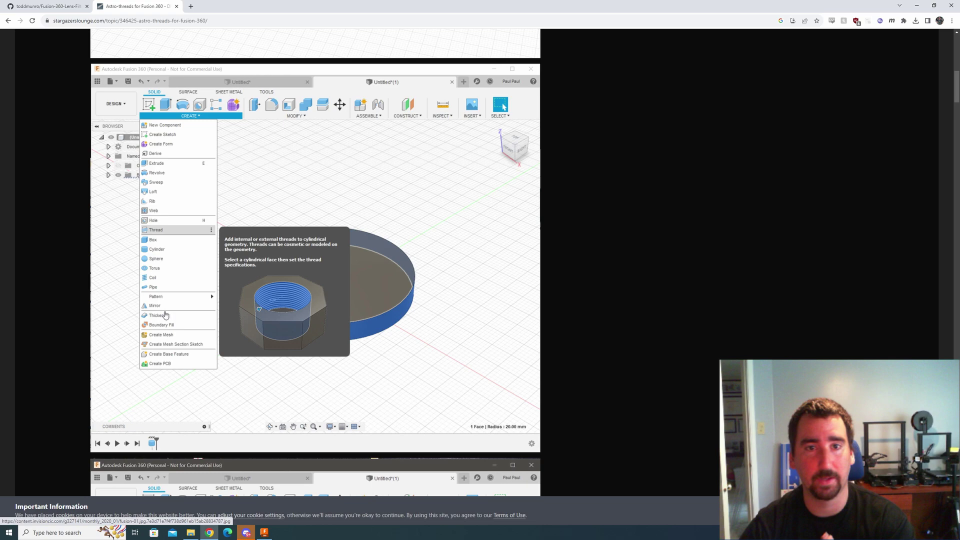
scroll(174, 304, up, 5)
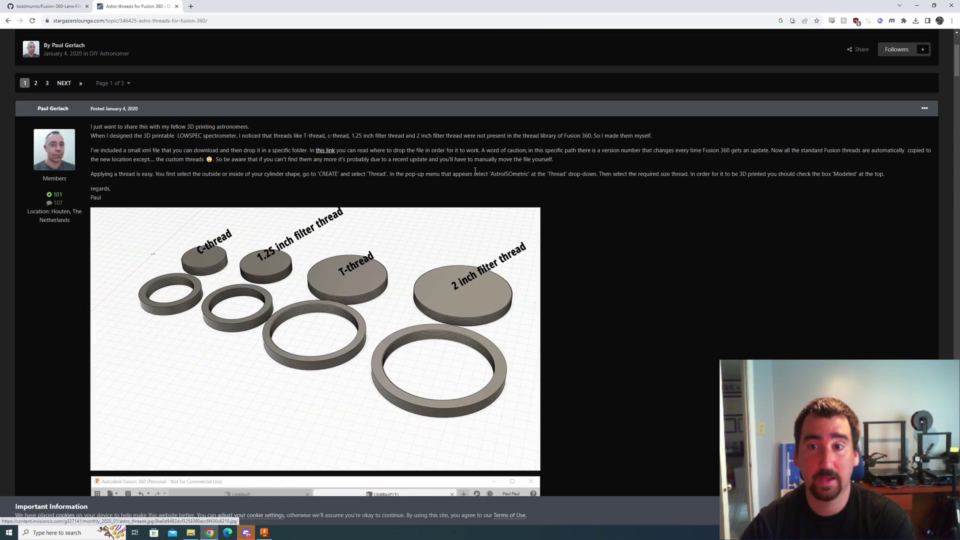
scroll(494, 135, down, 15)
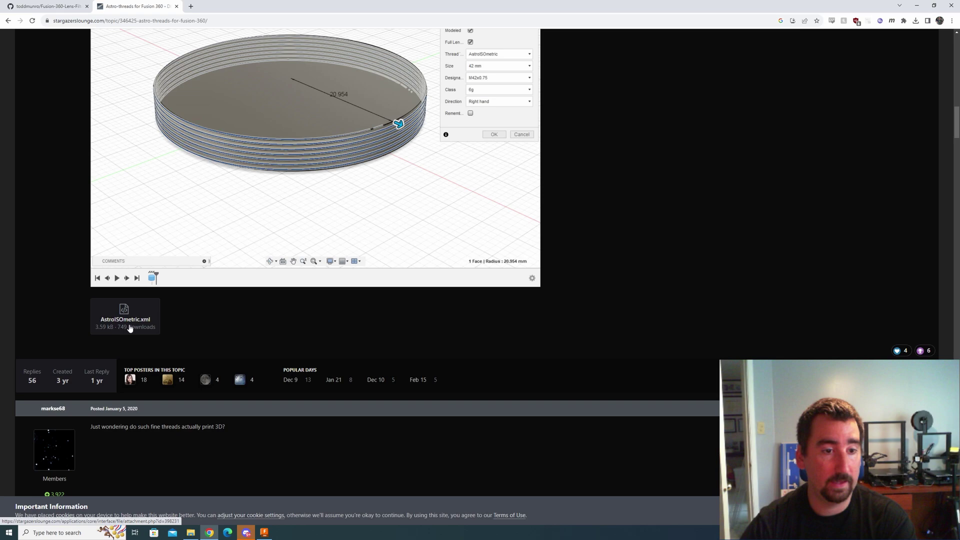
scroll(129, 324, up, 10)
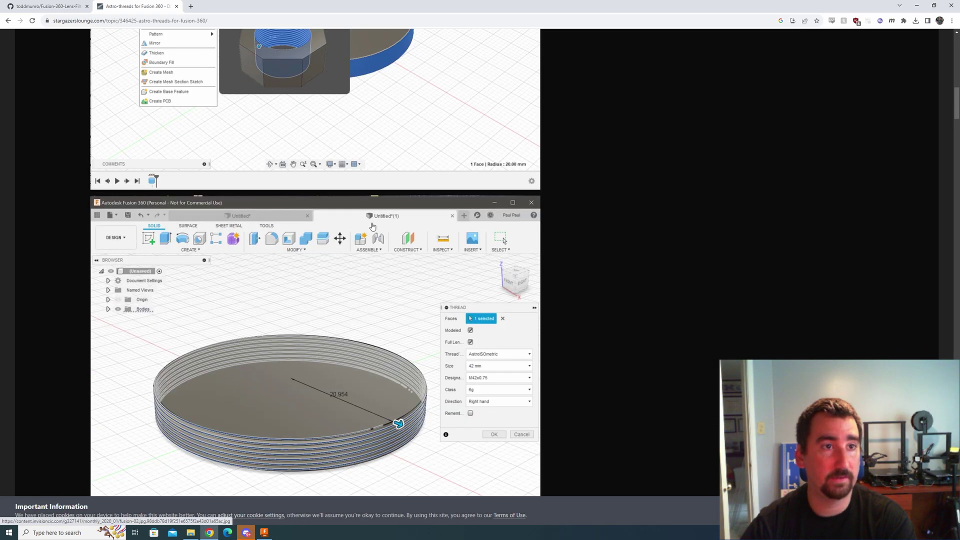
click(47, 6)
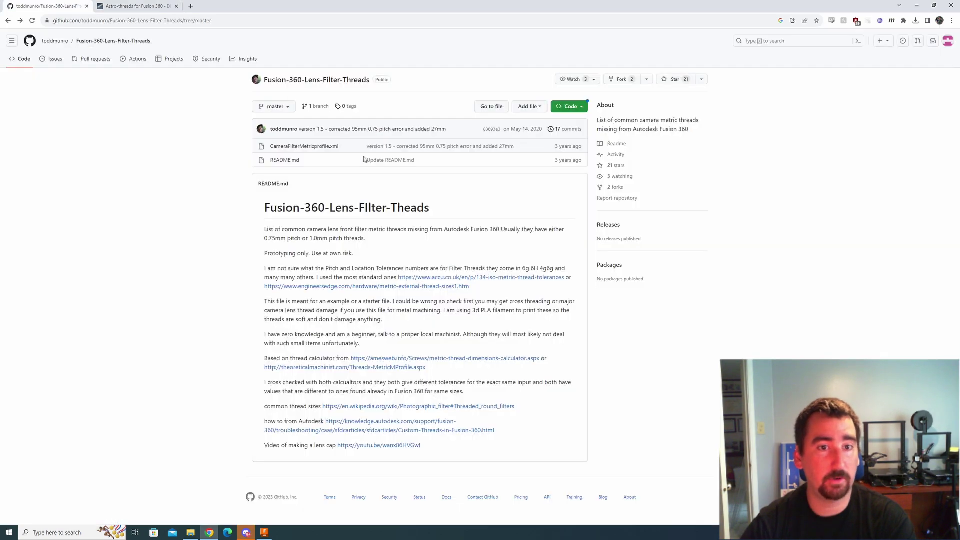
Open CameraFilterMetricprofile.xml in the GitHub repository
click(316, 150)
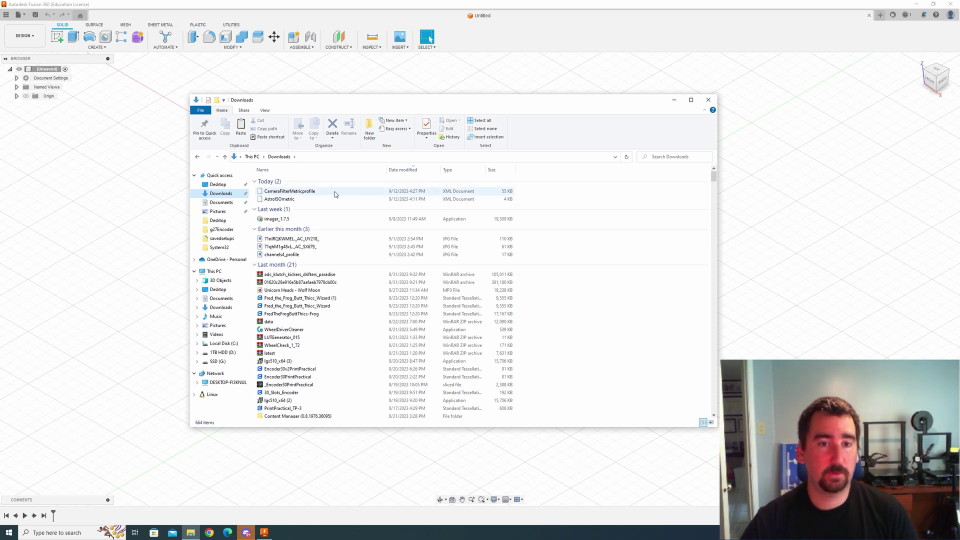
Copy the CameraFilterMetricprofile and AstroISOmetric XML files from Downloads
click(310, 192)
shift+click(311, 199)
right_click(312, 200)
click(344, 329)
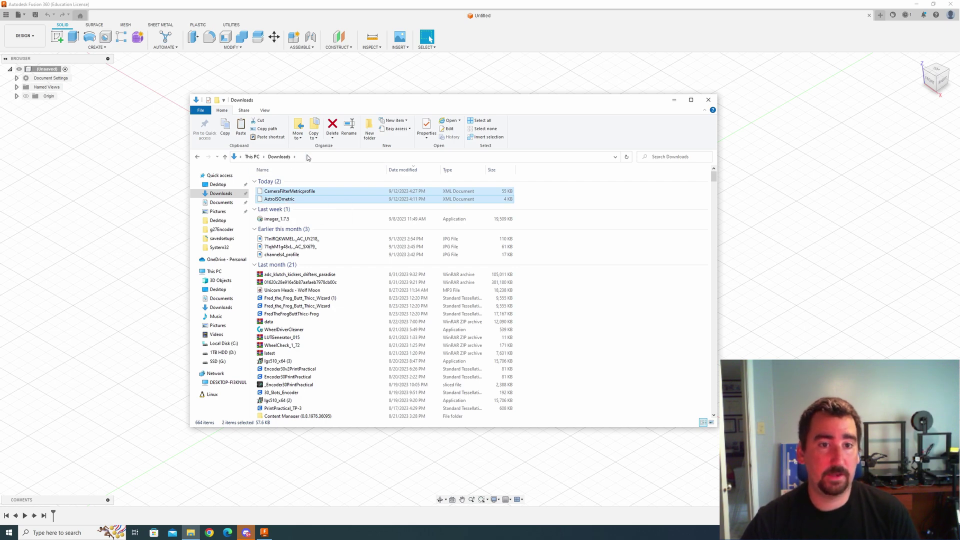
Browse from drive C to the user's AppData\Local folder
click(309, 157)
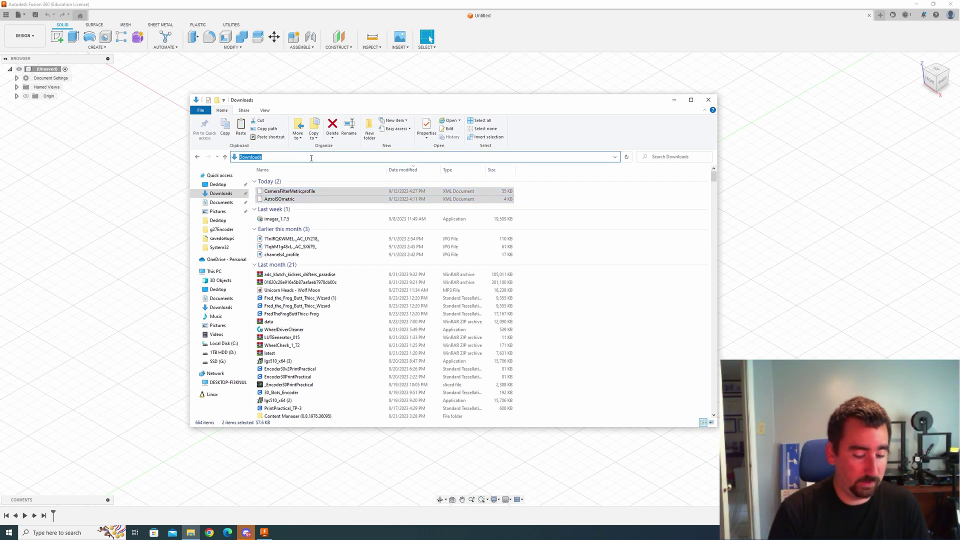
text(Us)
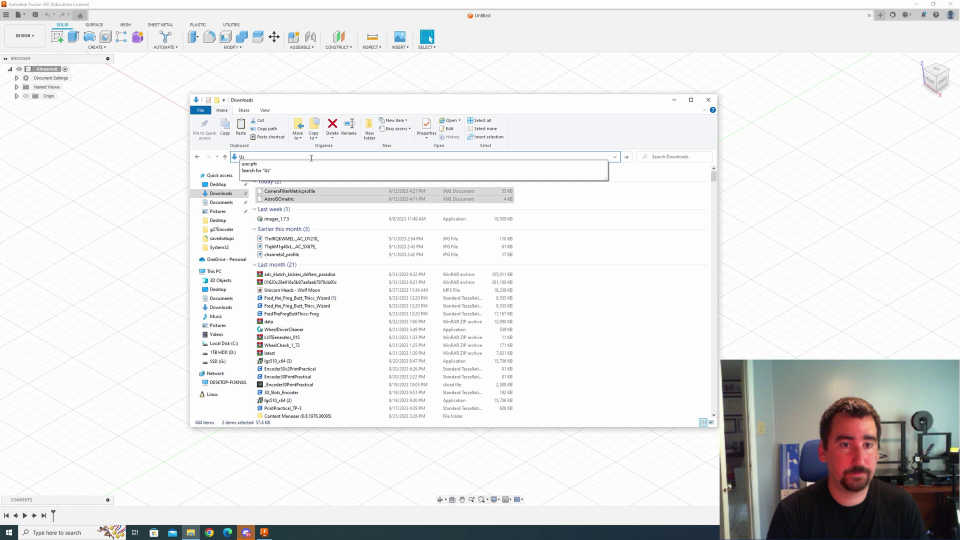
key(BackSpace)
key(BackSpace)
text(c)
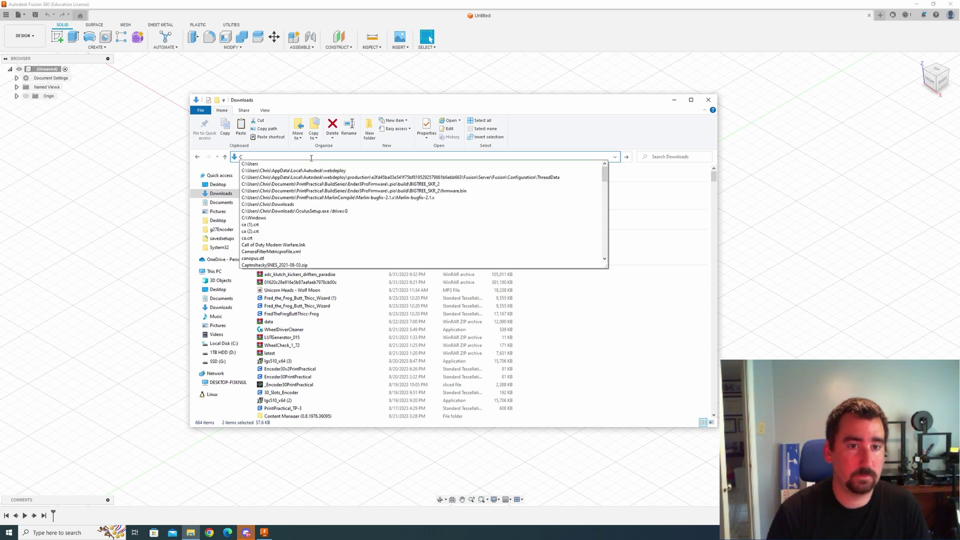
key(Down)
key(Return)
double_click(279, 182)
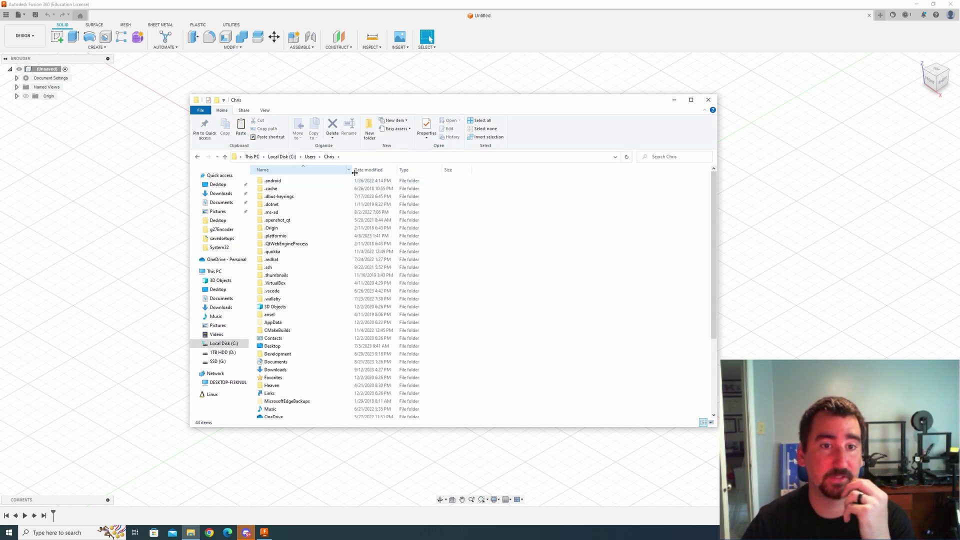
double_click(292, 321)
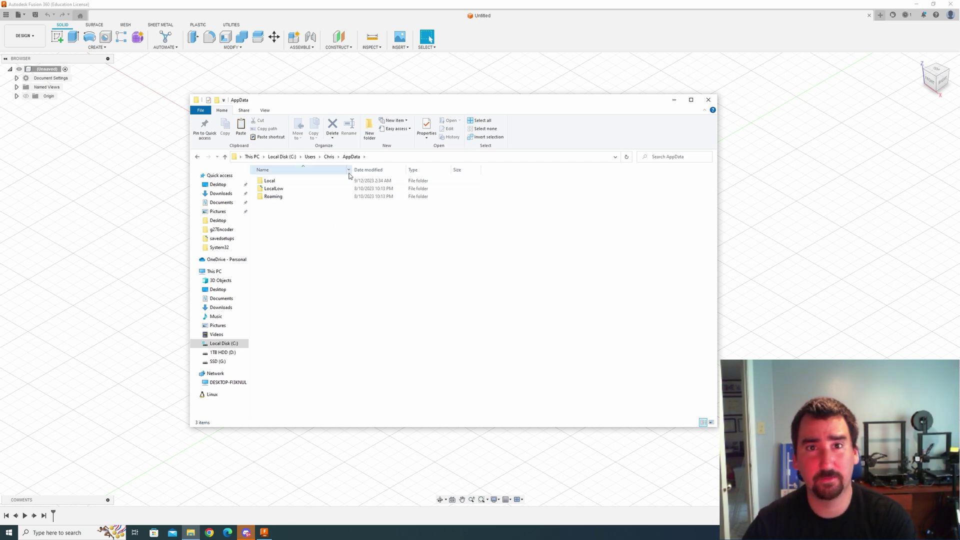
double_click(278, 182)
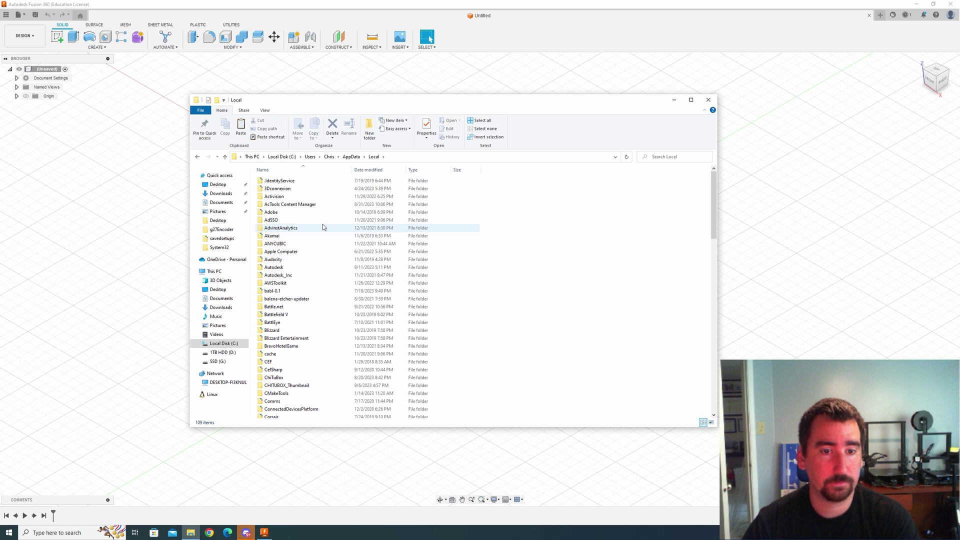
Navigate Autodesk\webdeploy\production\<hash>\Fusion\Server\Fusion\Configuration down to ThreadData
scroll(323, 226, down, 2)
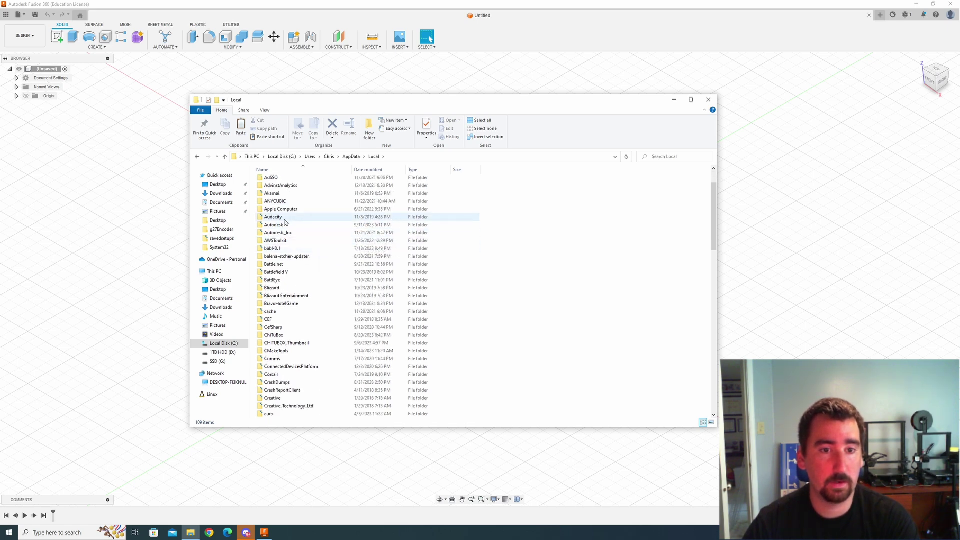
double_click(286, 223)
click(287, 292)
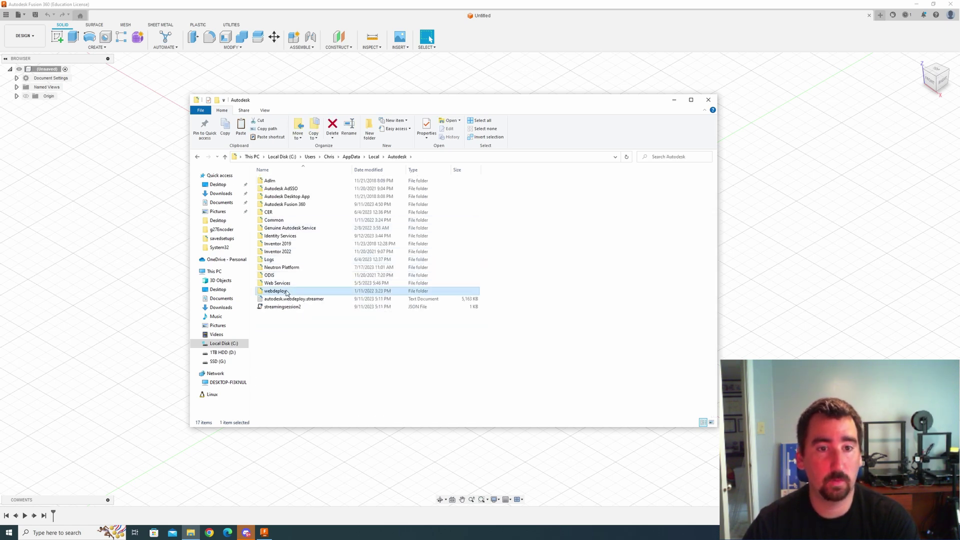
double_click(286, 292)
double_click(291, 188)
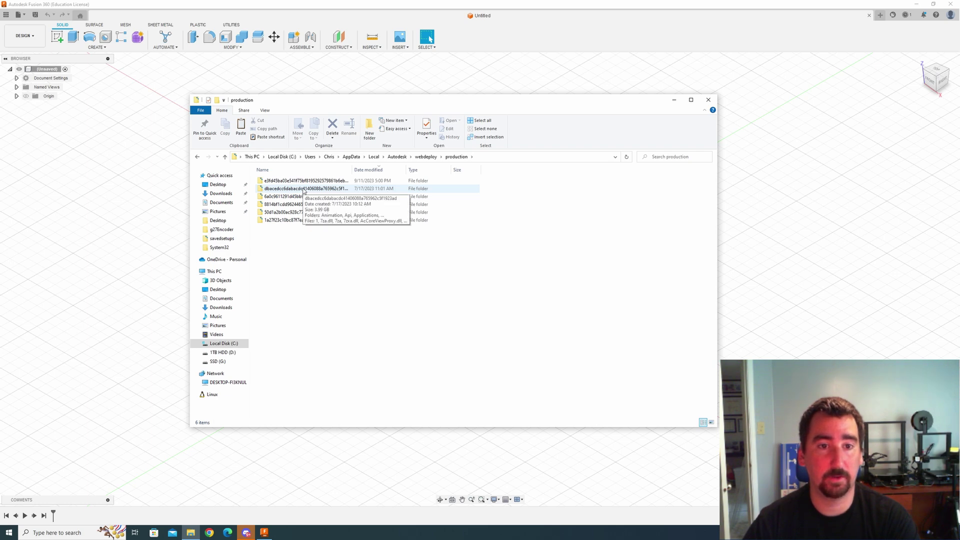
double_click(304, 189)
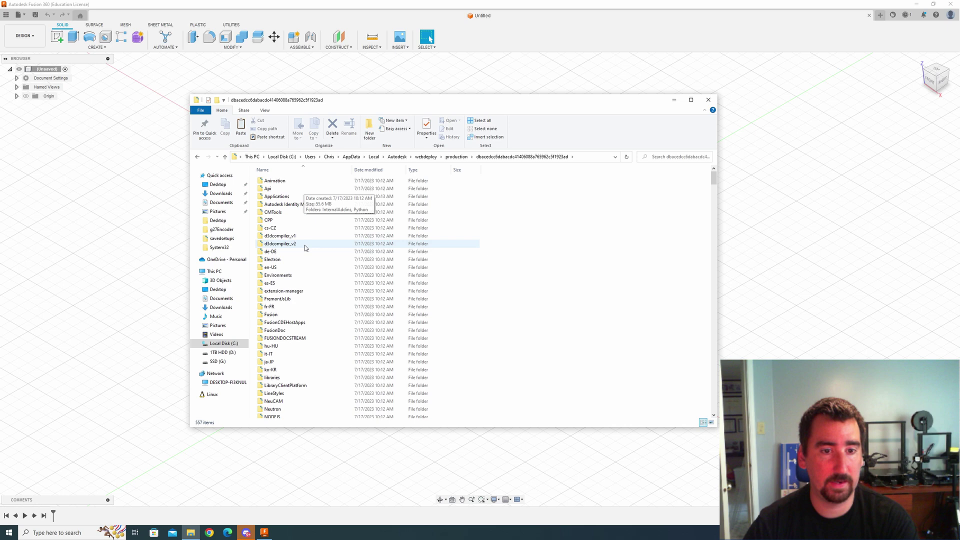
double_click(295, 314)
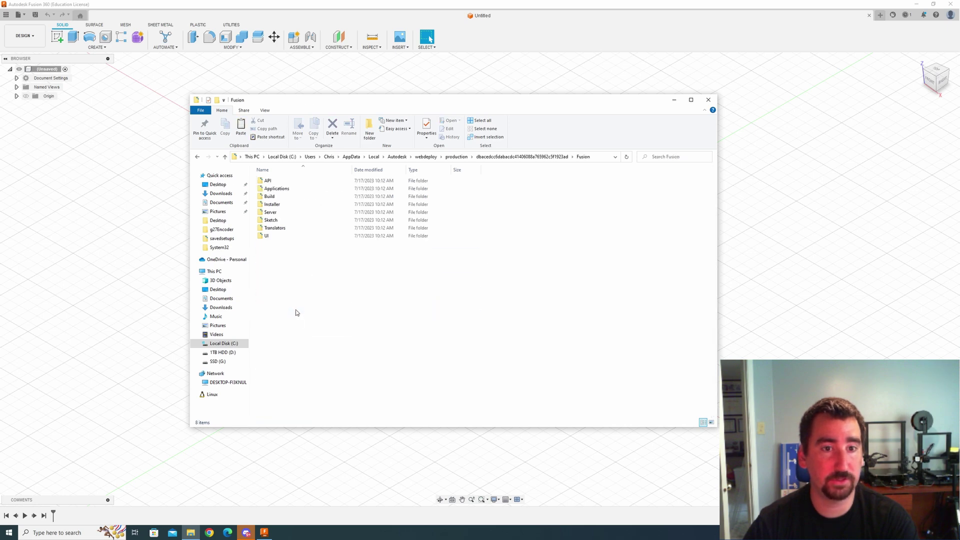
double_click(278, 213)
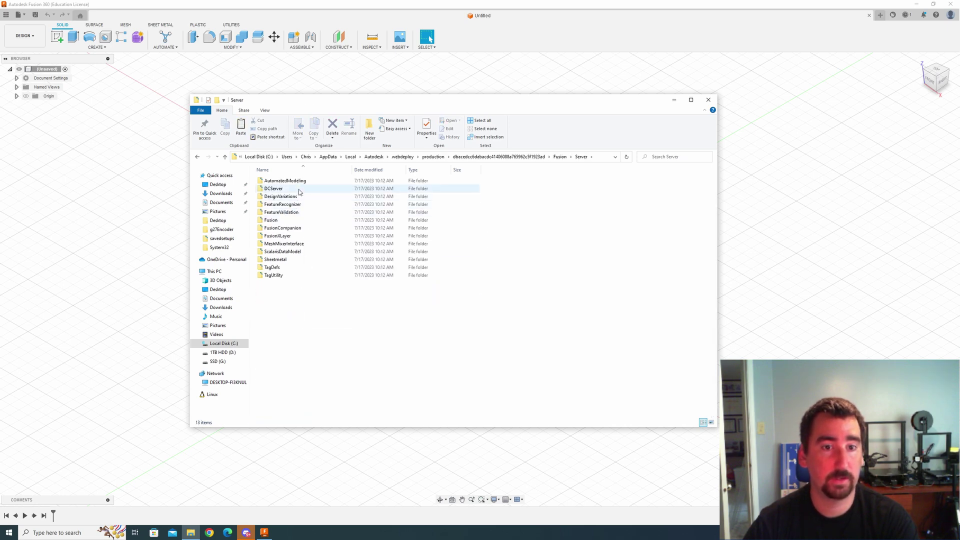
double_click(293, 220)
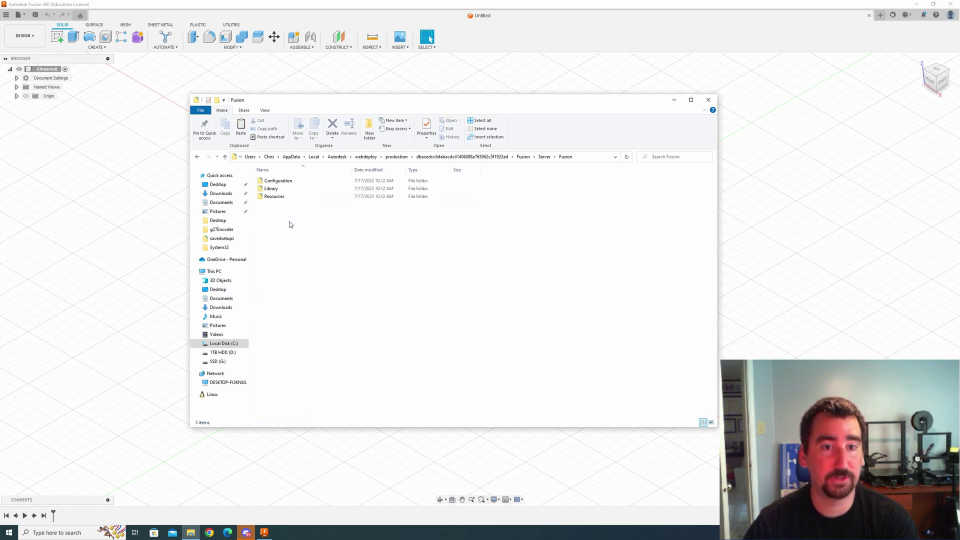
double_click(291, 182)
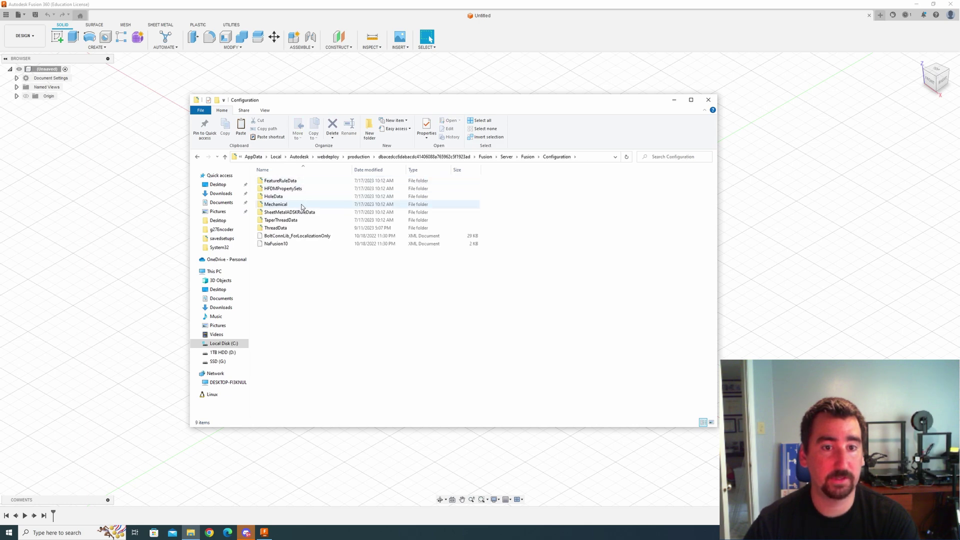
double_click(295, 228)
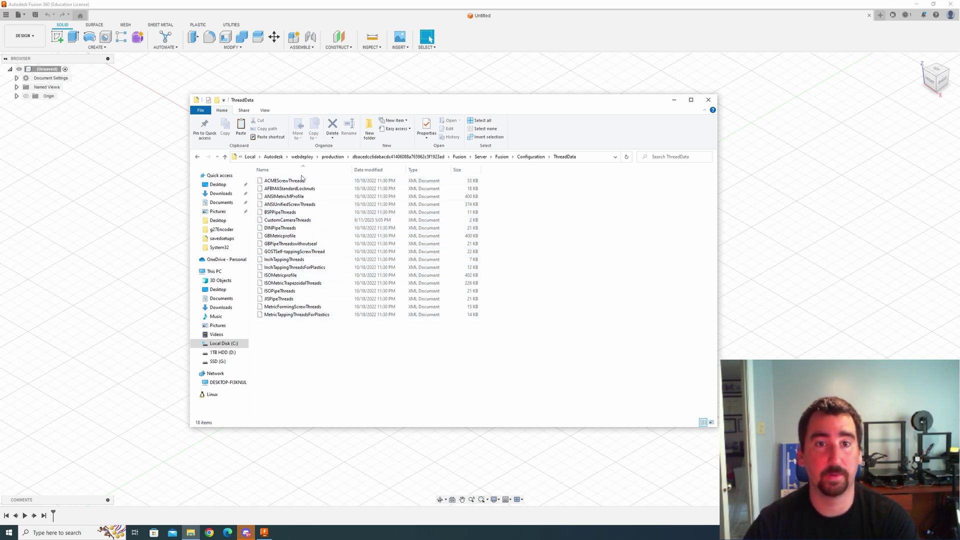
Paste both thread XML files into ThreadData, deselect them, and close File Explorer
right_click(371, 356)
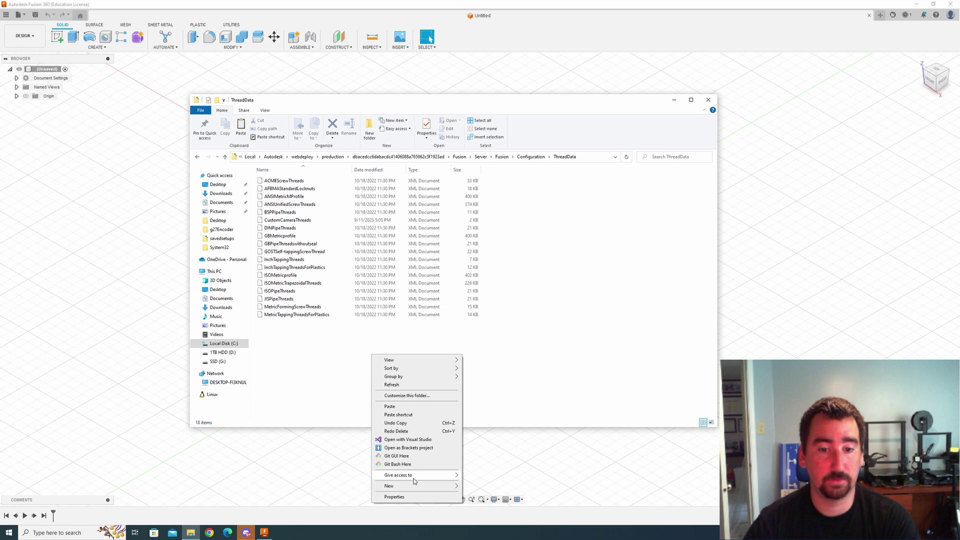
click(389, 406)
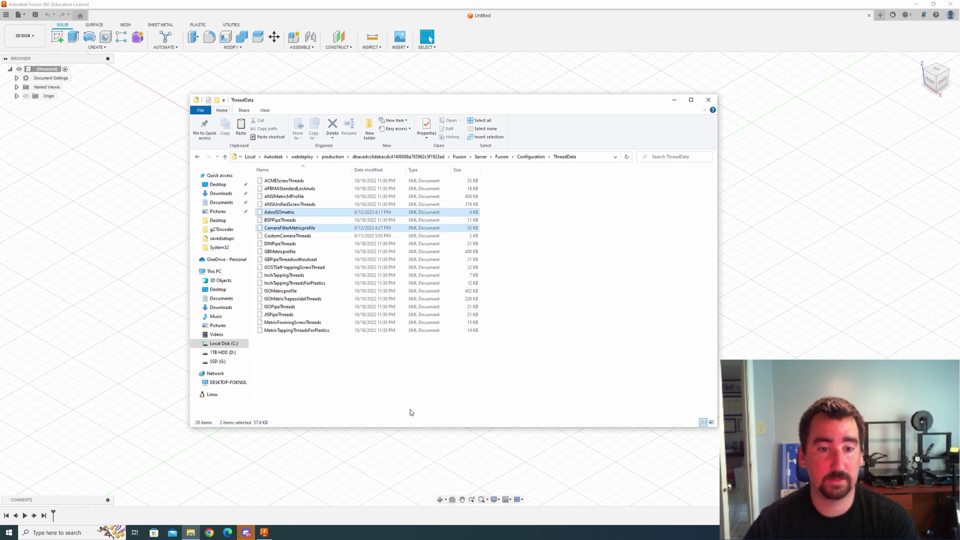
click(552, 232)
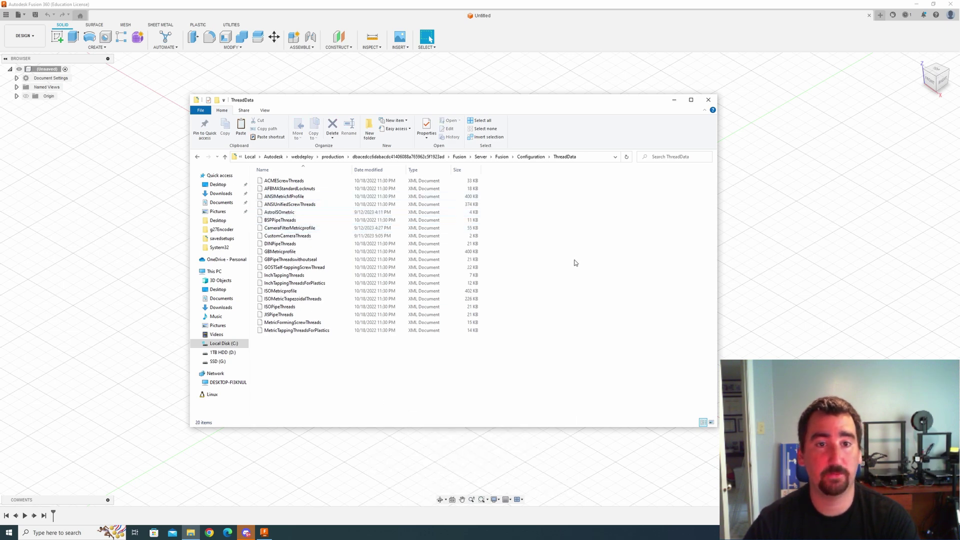
click(708, 100)
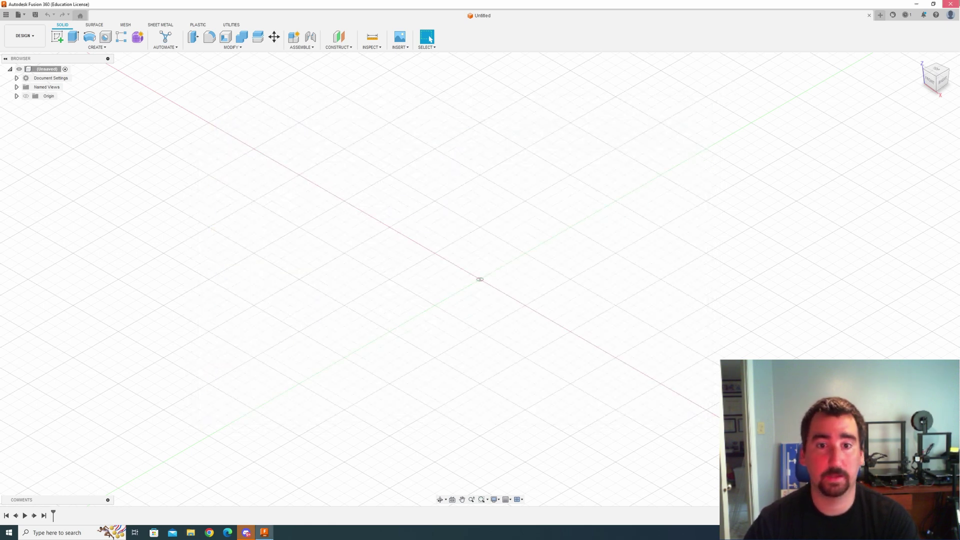
Start a new Thread with Thread Type AstroISOmetric and size 48 mm
click(92, 50)
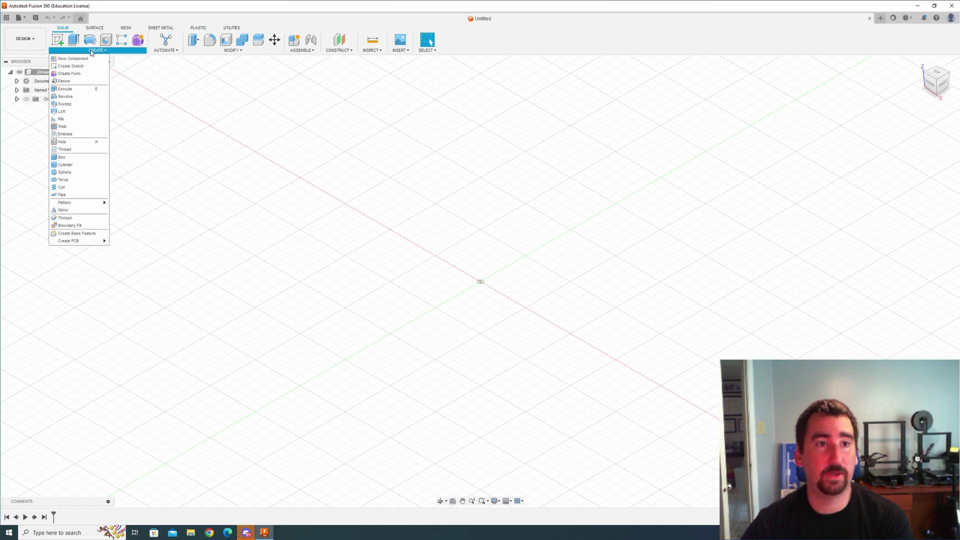
click(85, 149)
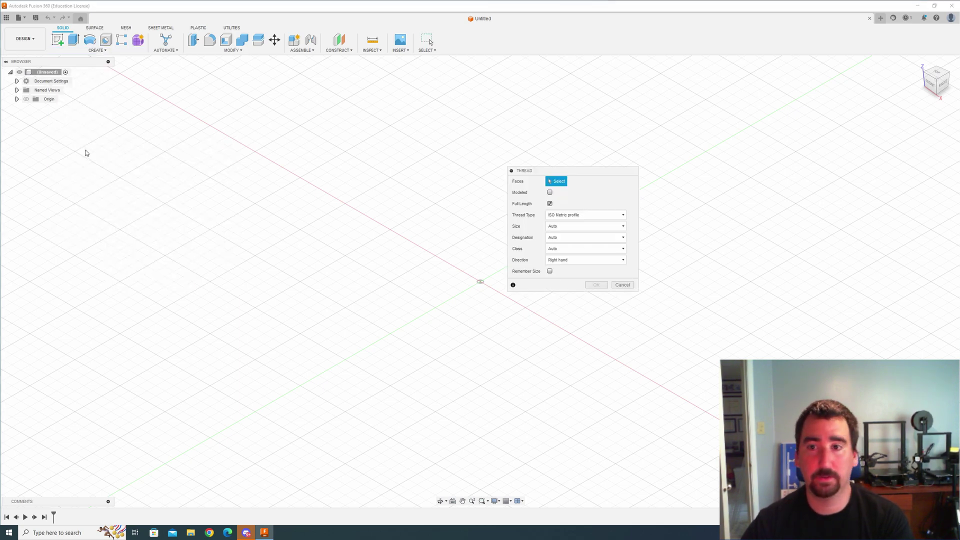
click(602, 219)
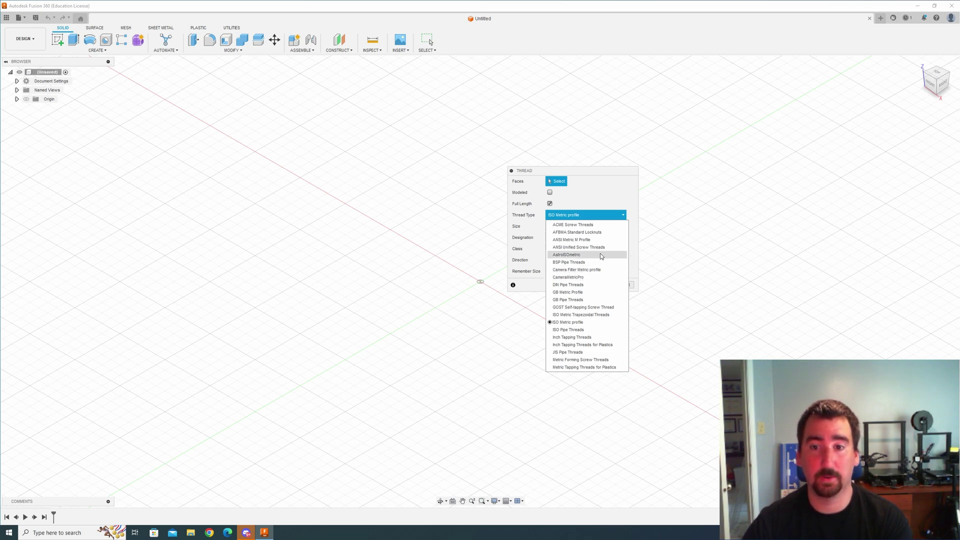
click(585, 255)
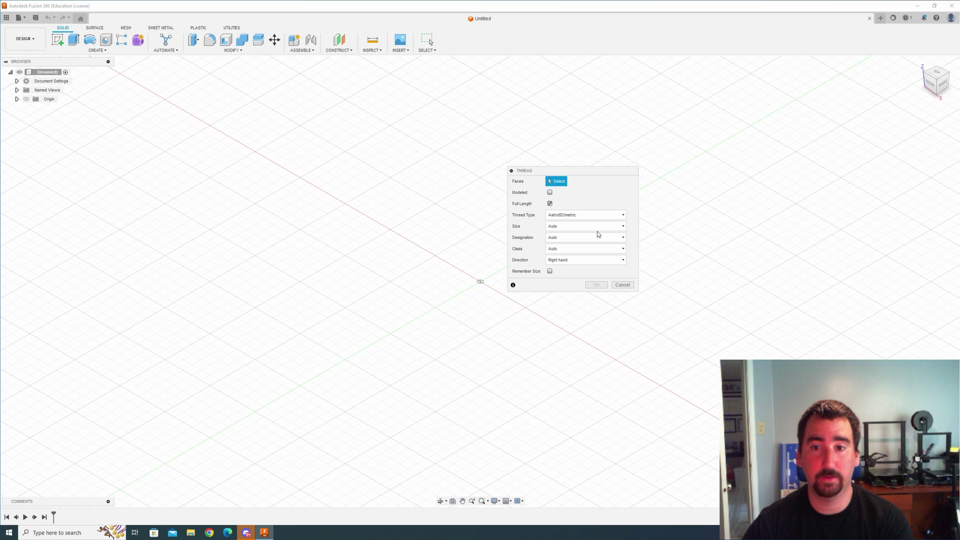
click(575, 226)
click(564, 259)
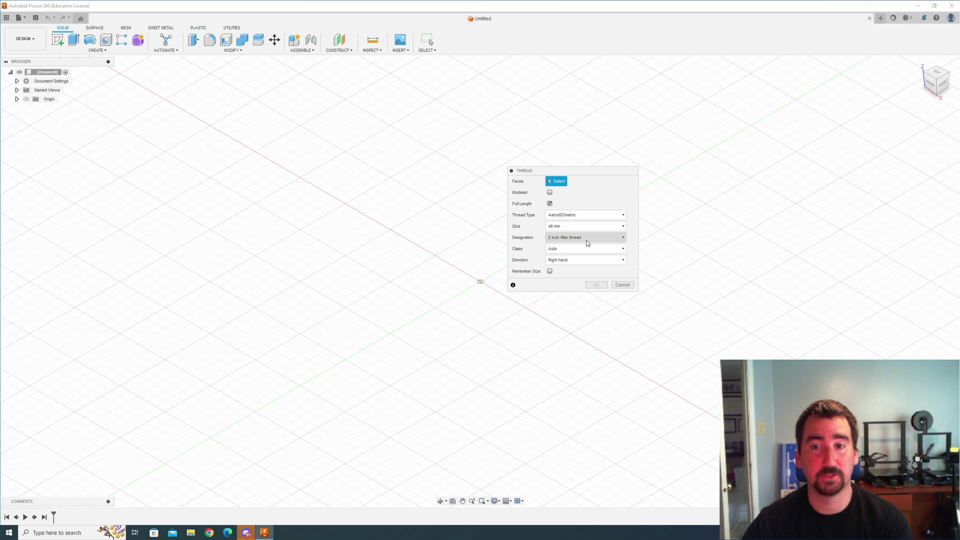
Open AstroISOmetric from the Downloads folder in Notepad
click(190, 533)
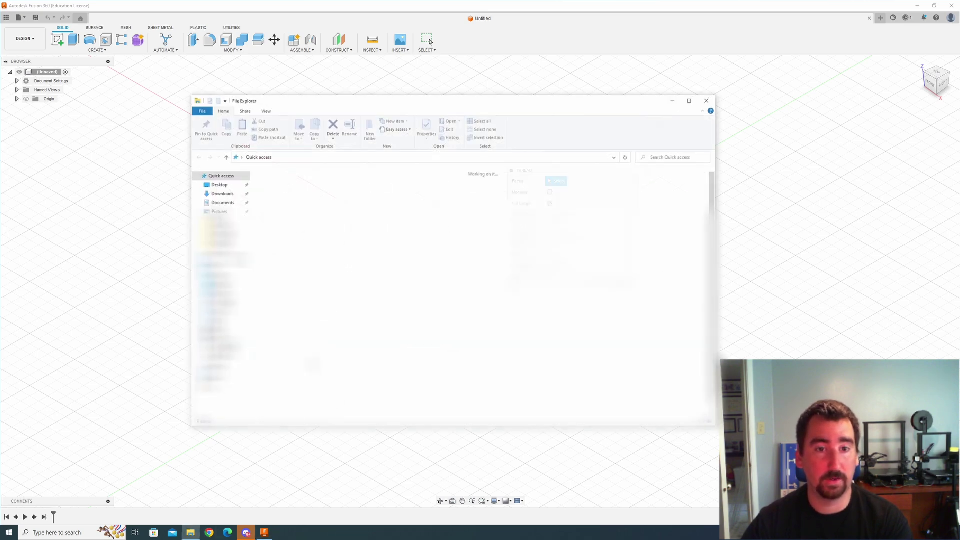
click(221, 194)
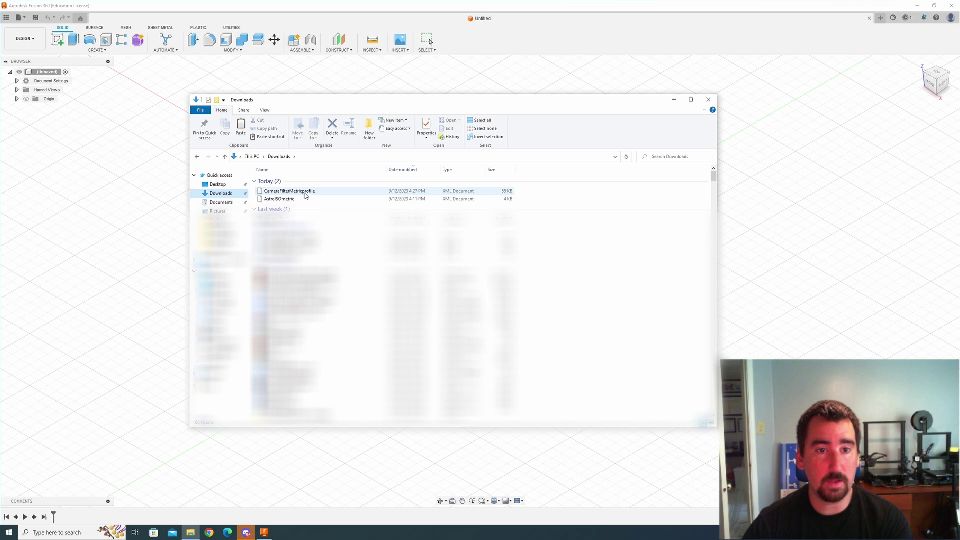
right_click(285, 199)
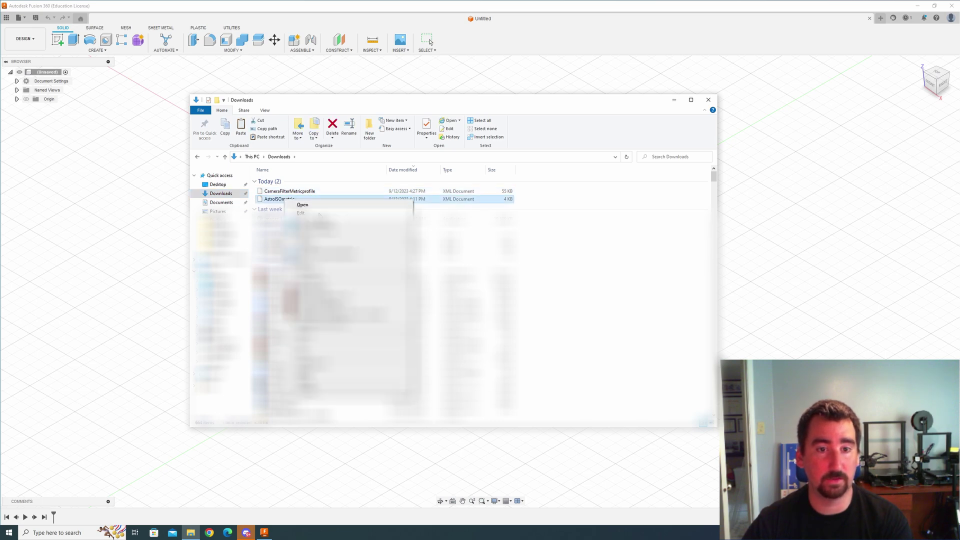
mouse_move(350, 264)
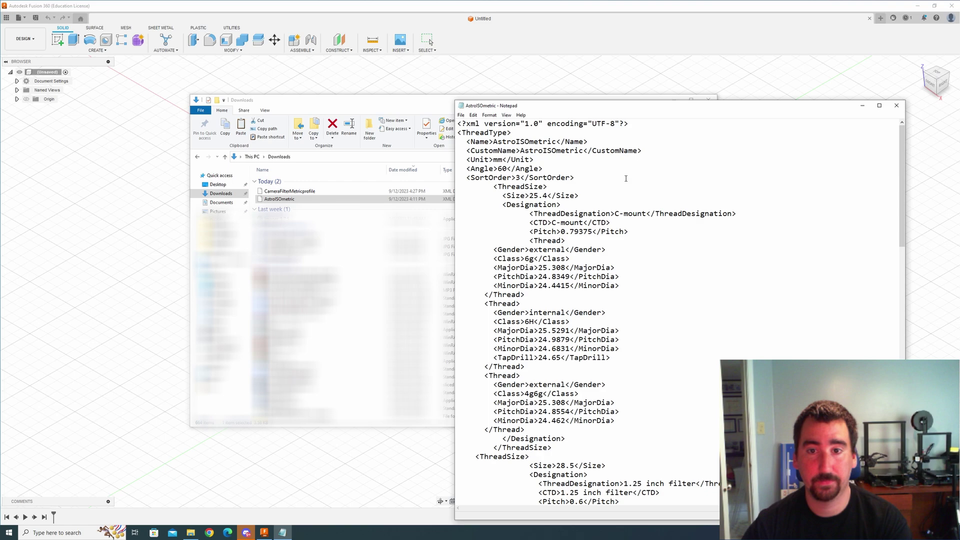
Find the 48 mm 2 inch filter thread's 0.75 pitch, then close Notepad
drag(902, 186, 902, 441)
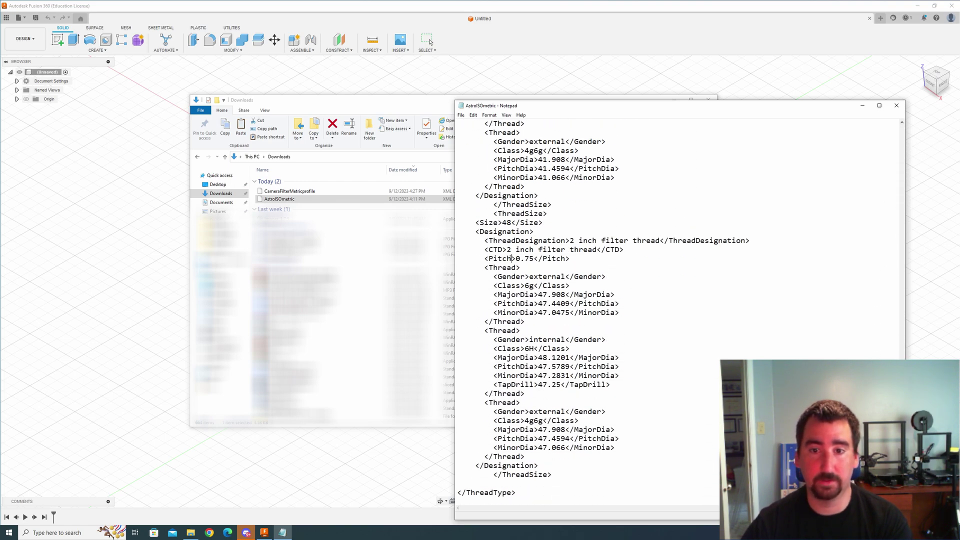
drag(512, 258, 538, 259)
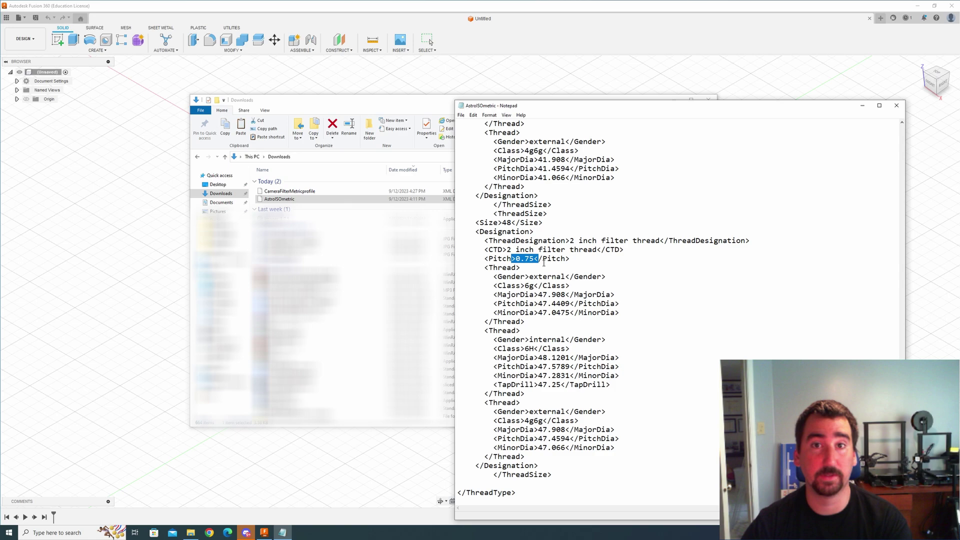
click(896, 105)
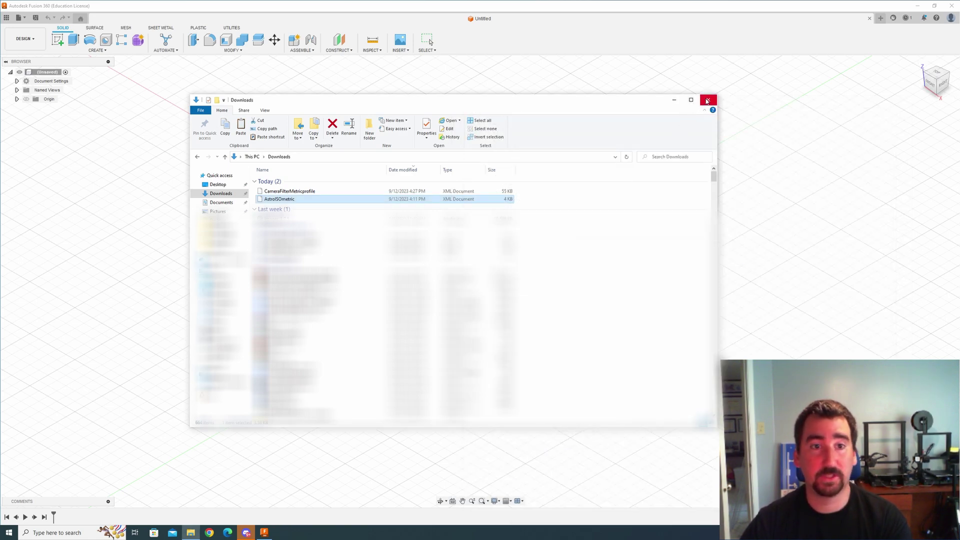
Move the Downloads window aside to see the thread dialog, then close it
drag(522, 103, 503, 213)
click(673, 206)
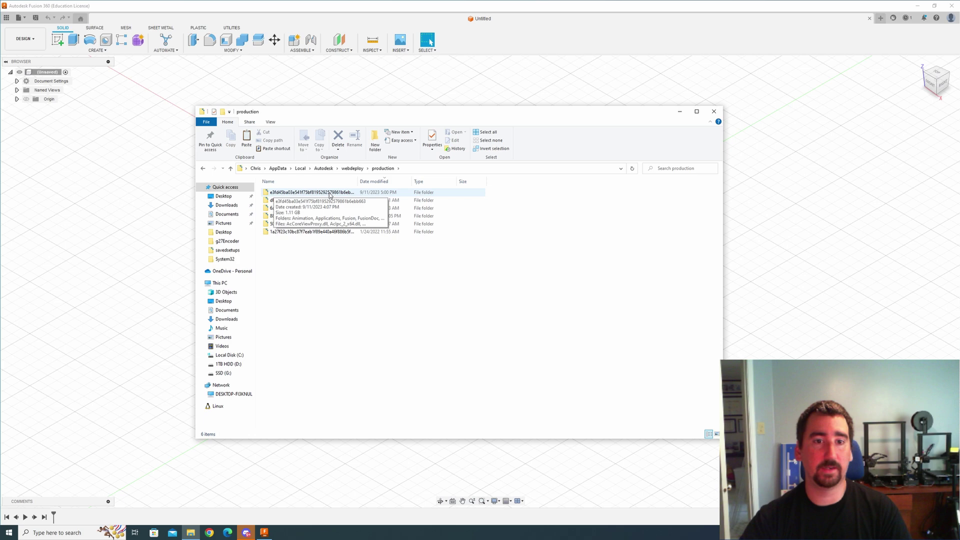
double_click(320, 193)
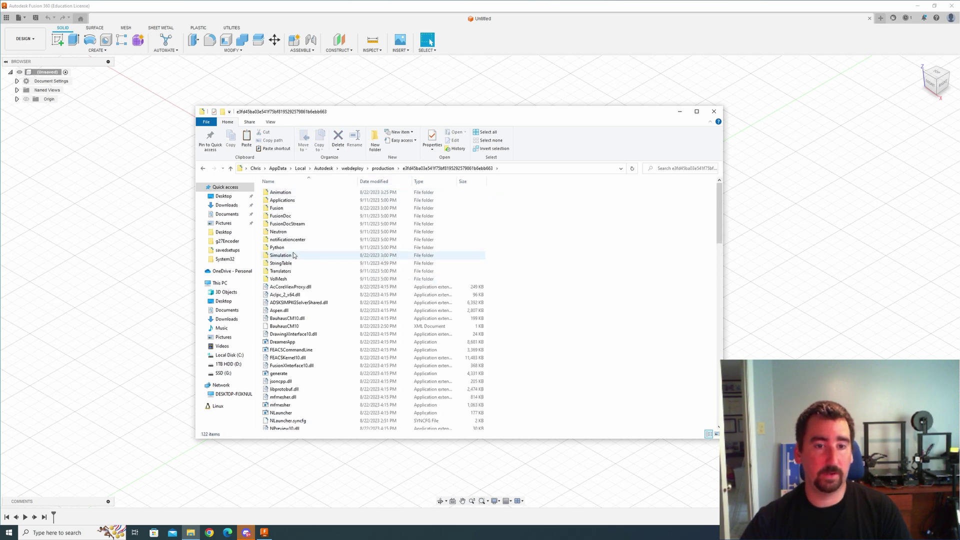
double_click(295, 208)
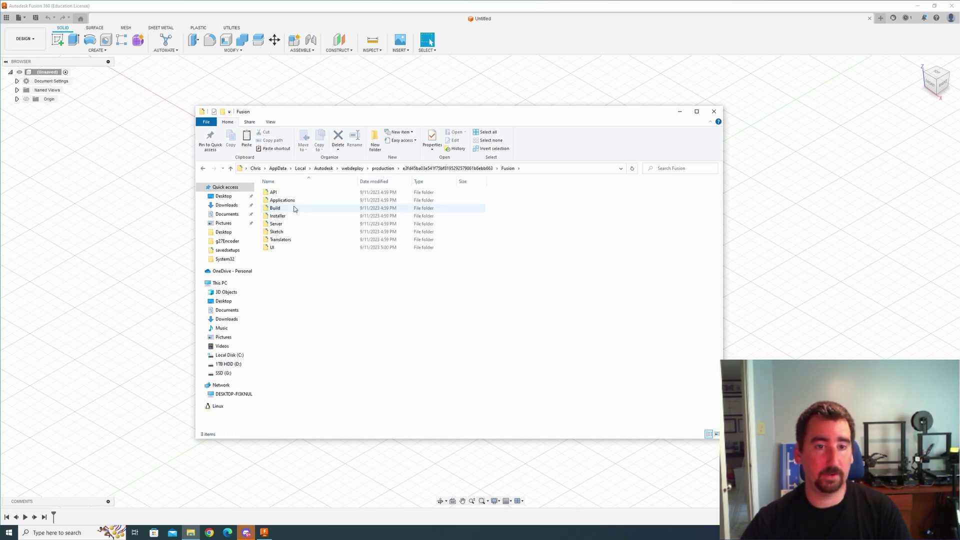
double_click(280, 224)
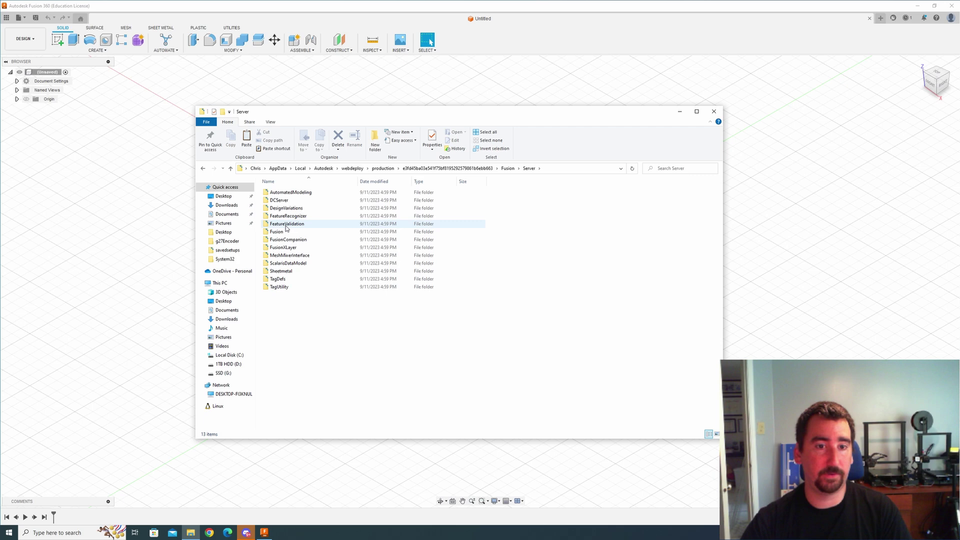
double_click(286, 232)
double_click(296, 197)
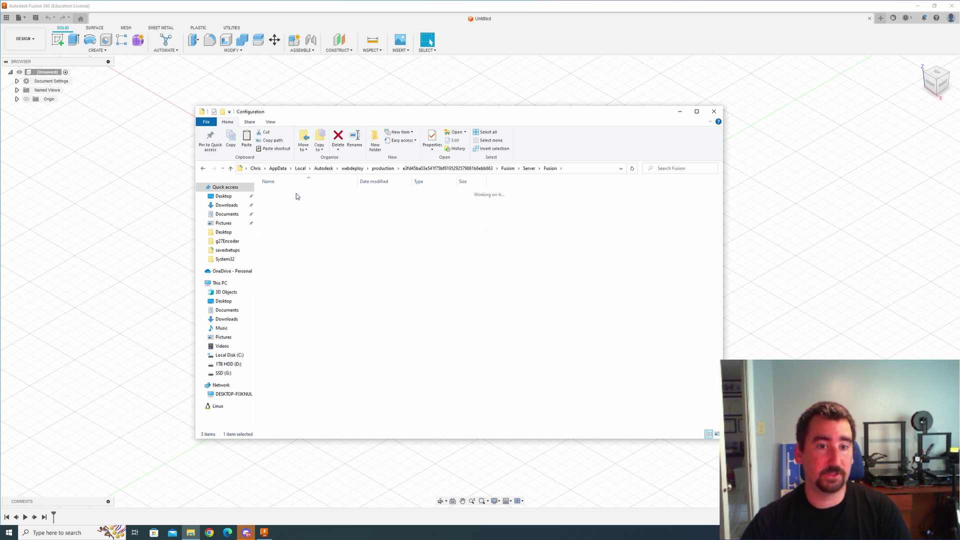
double_click(319, 240)
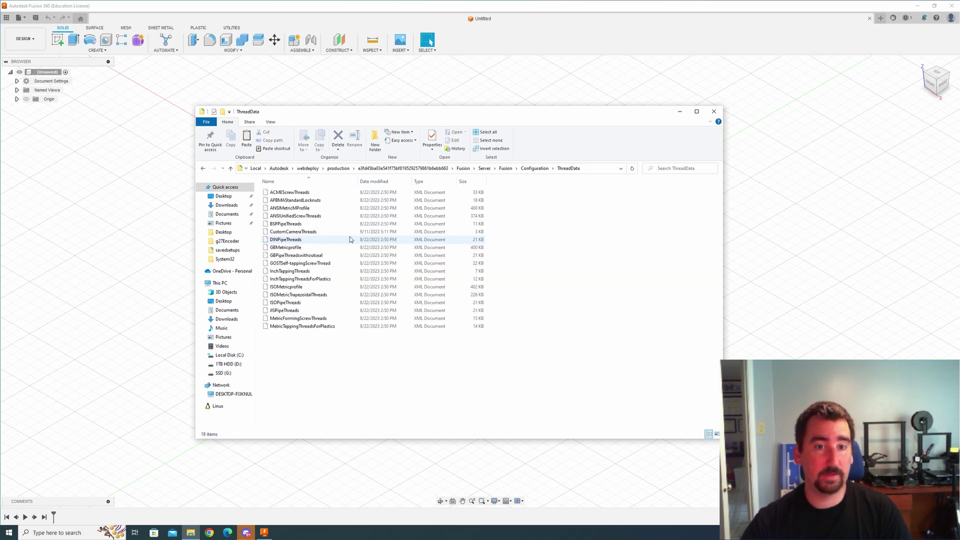
click(324, 233)
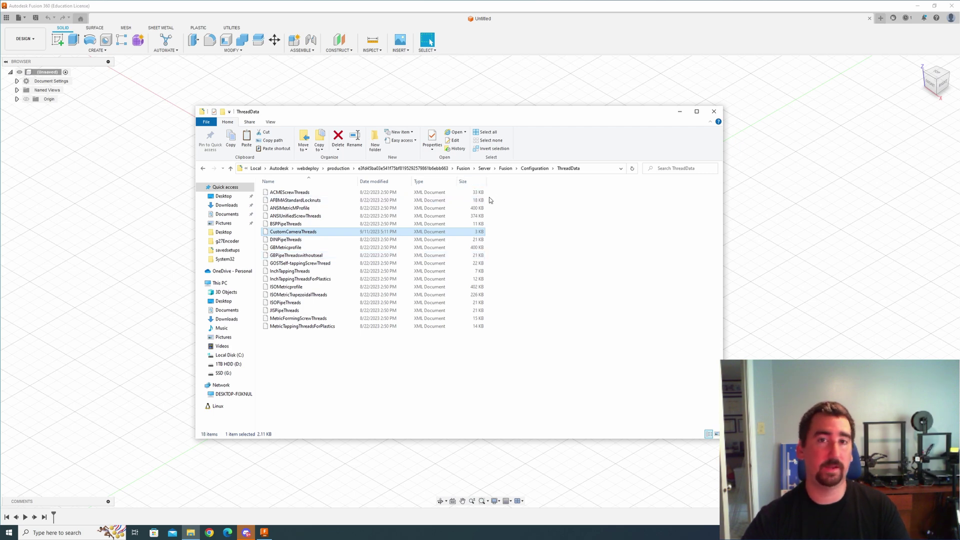
click(389, 168)
click(386, 170)
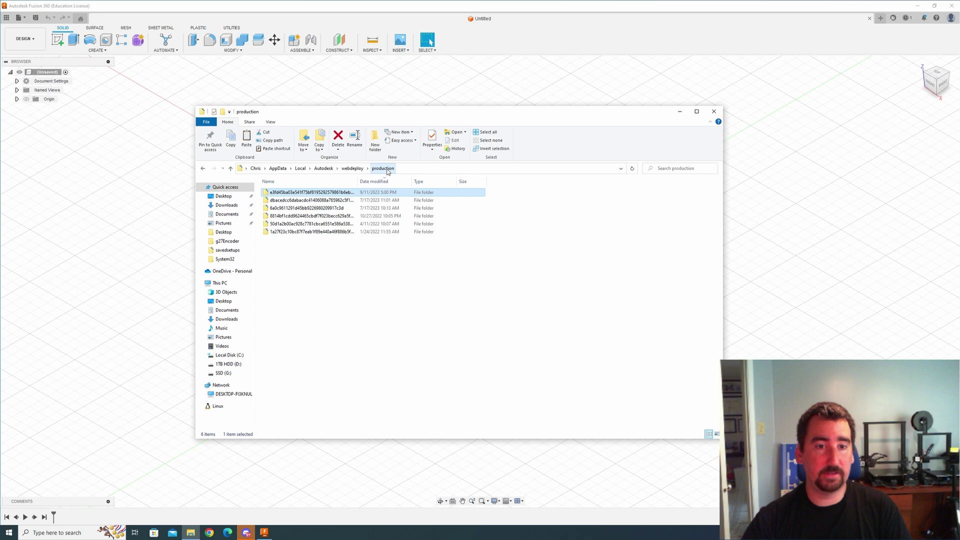
Open the second build folder and go through Fusion\Server\Fusion\Configuration to ThreadData
double_click(302, 200)
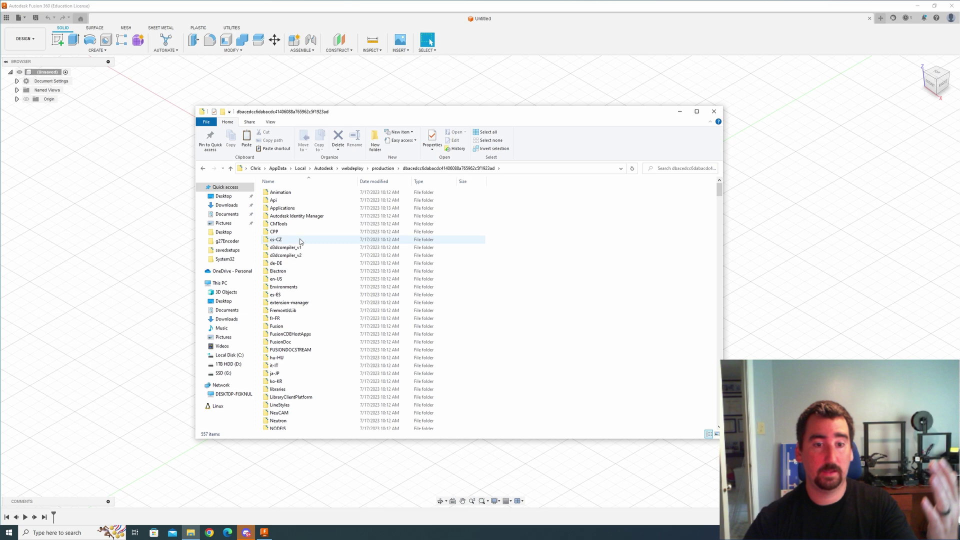
double_click(301, 325)
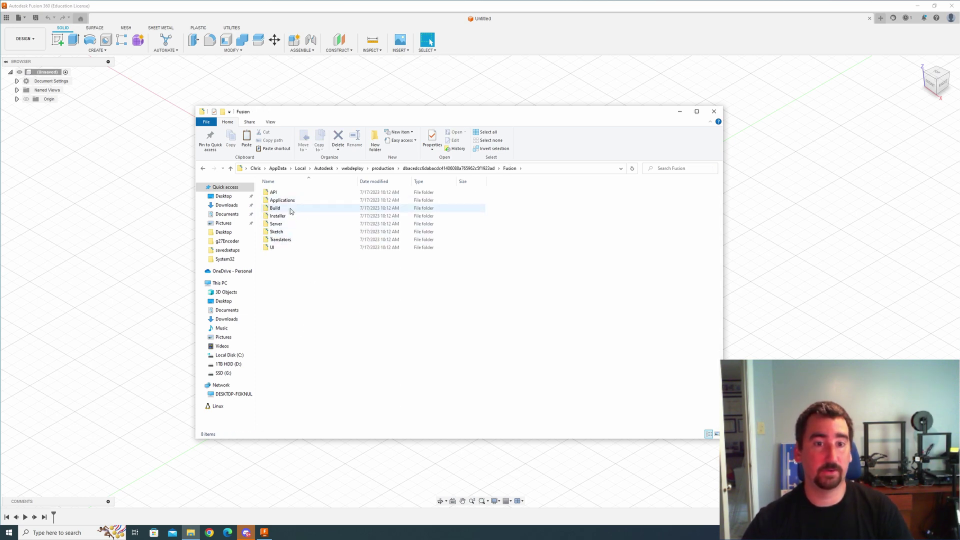
double_click(291, 226)
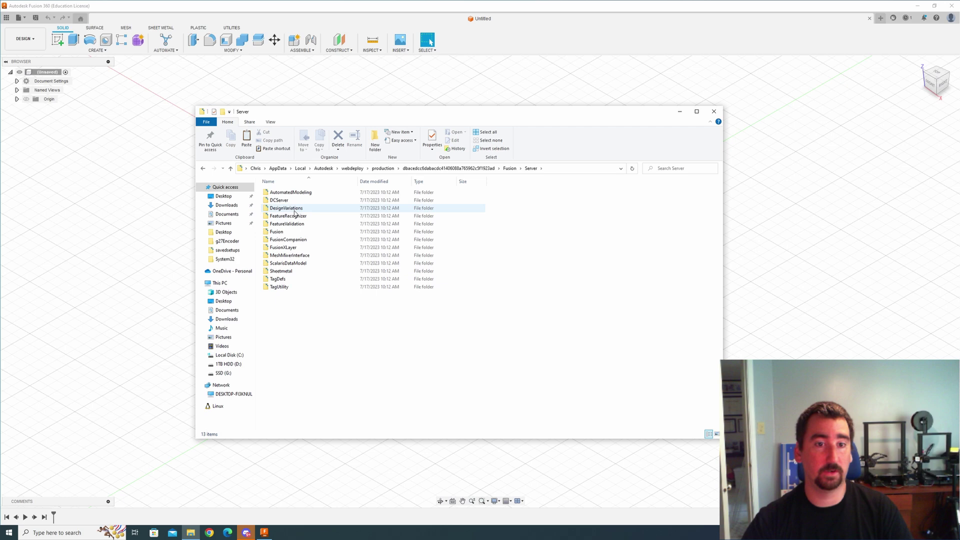
double_click(300, 232)
double_click(290, 193)
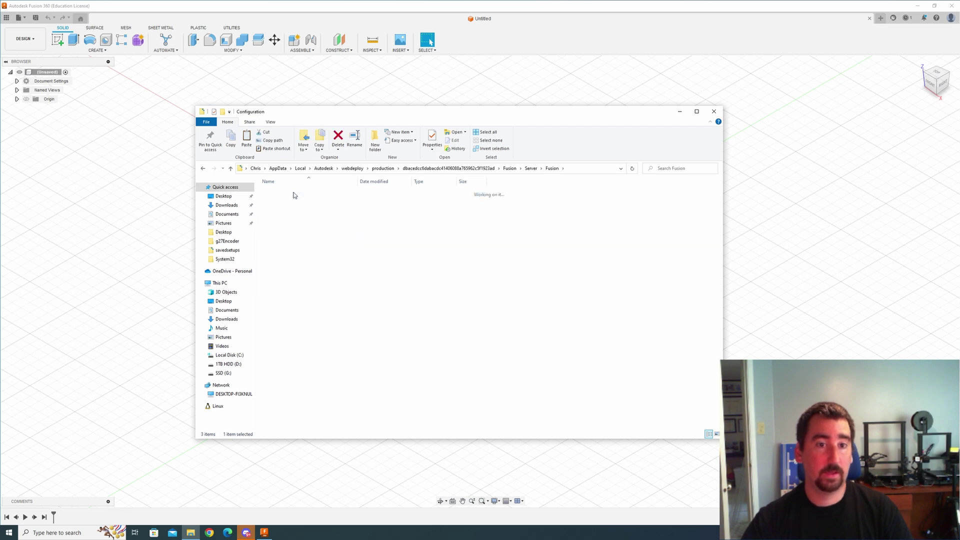
double_click(281, 239)
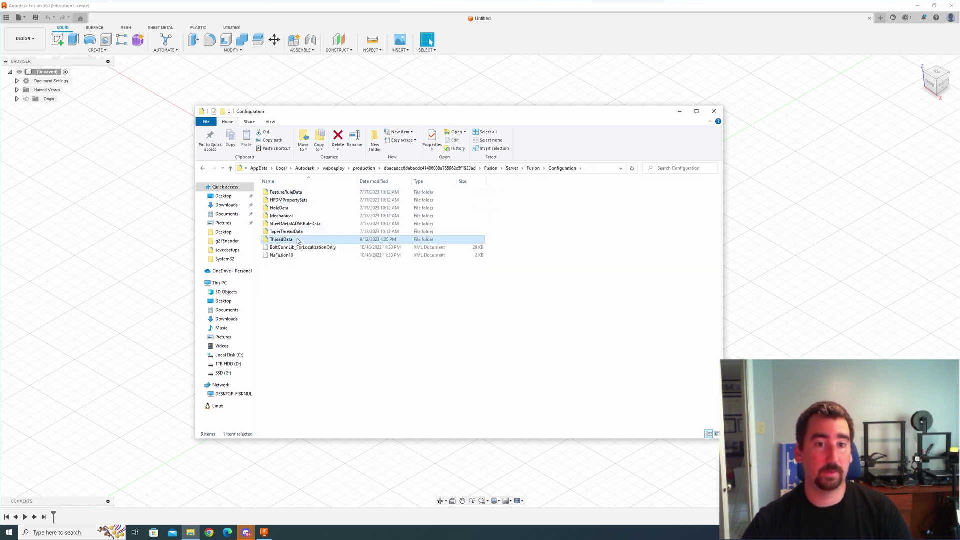